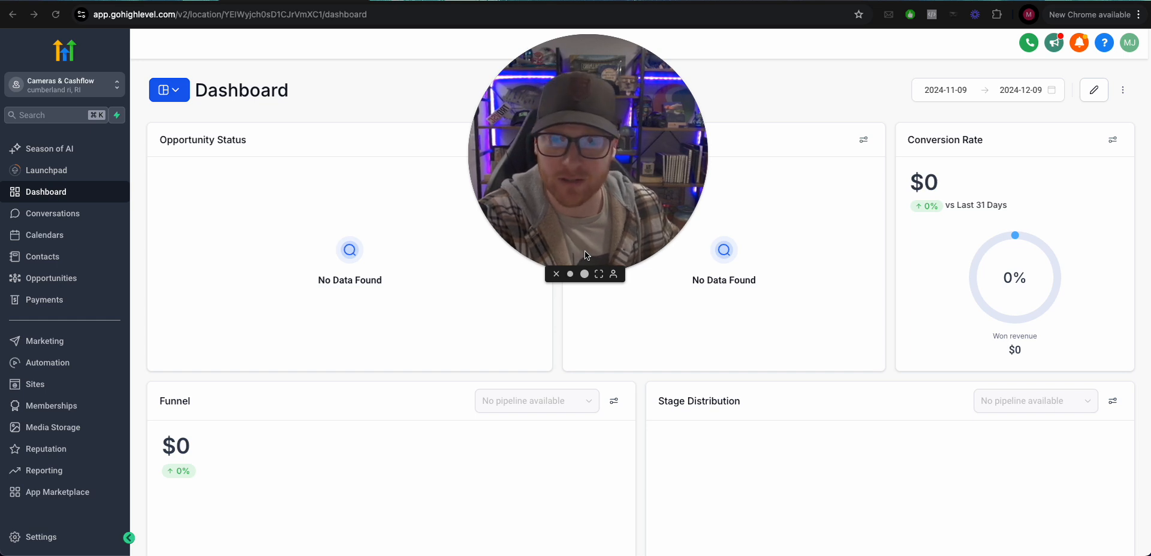
click(571, 276)
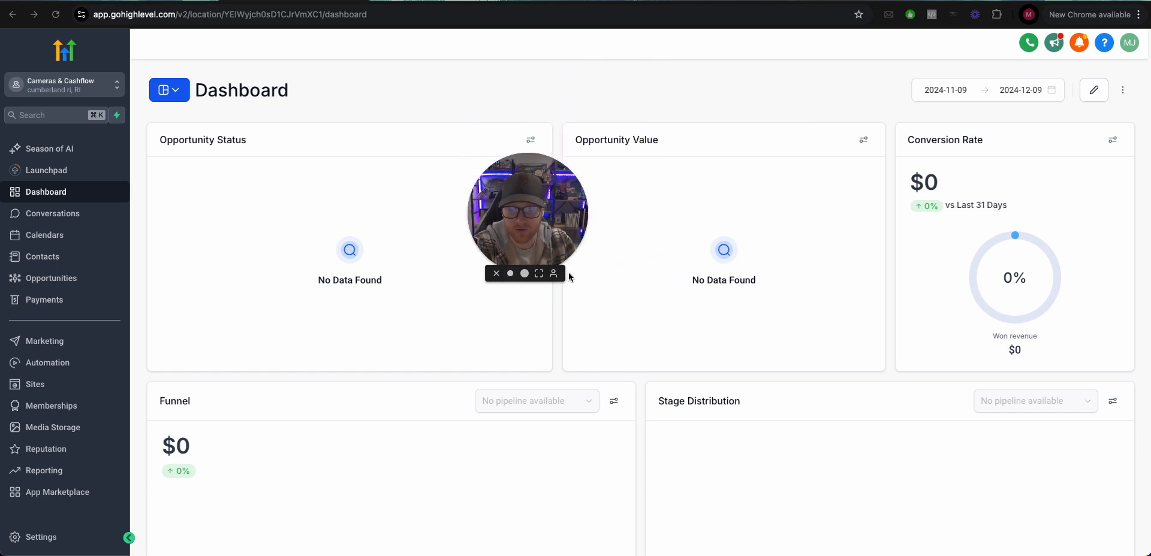
drag(509, 217, 74, 477)
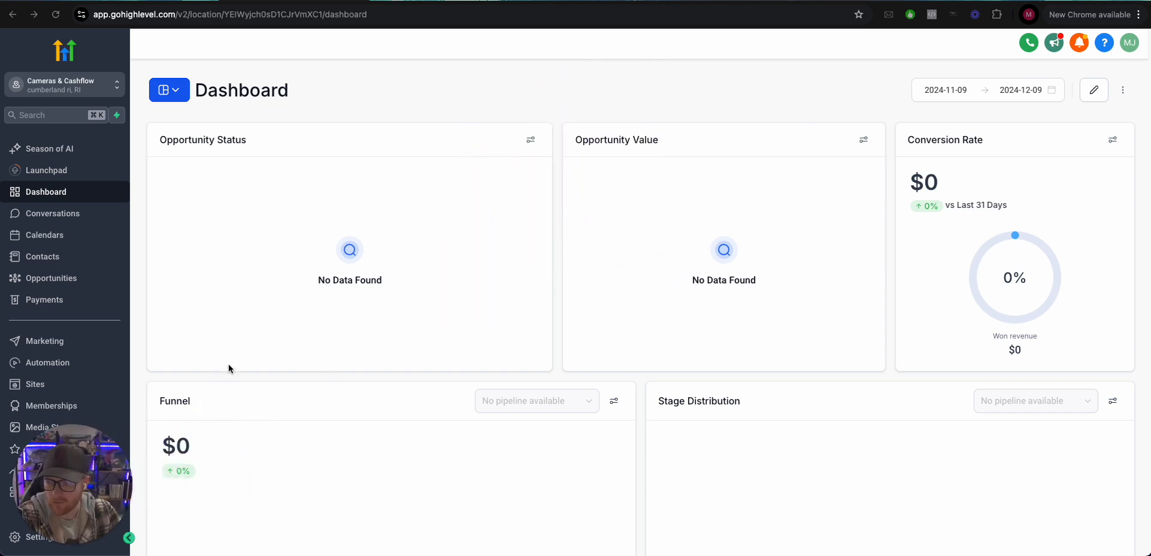
Open the C&C Financial Freedom Workshop form from the C&C Lead Gen Forms folder to review its fields.
click(62, 387)
mouse_move(585, 69)
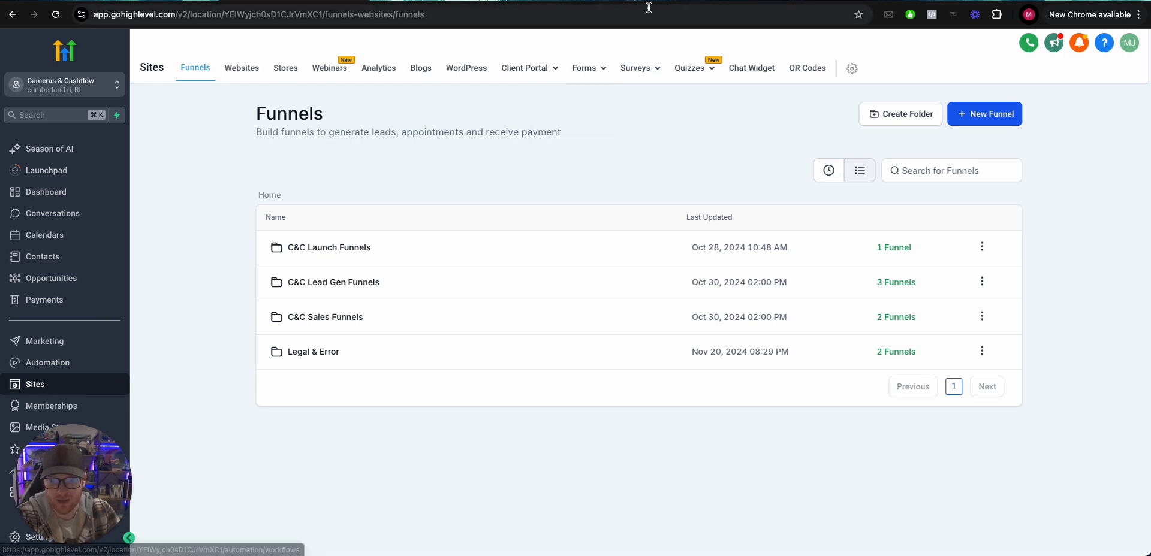
click(562, 95)
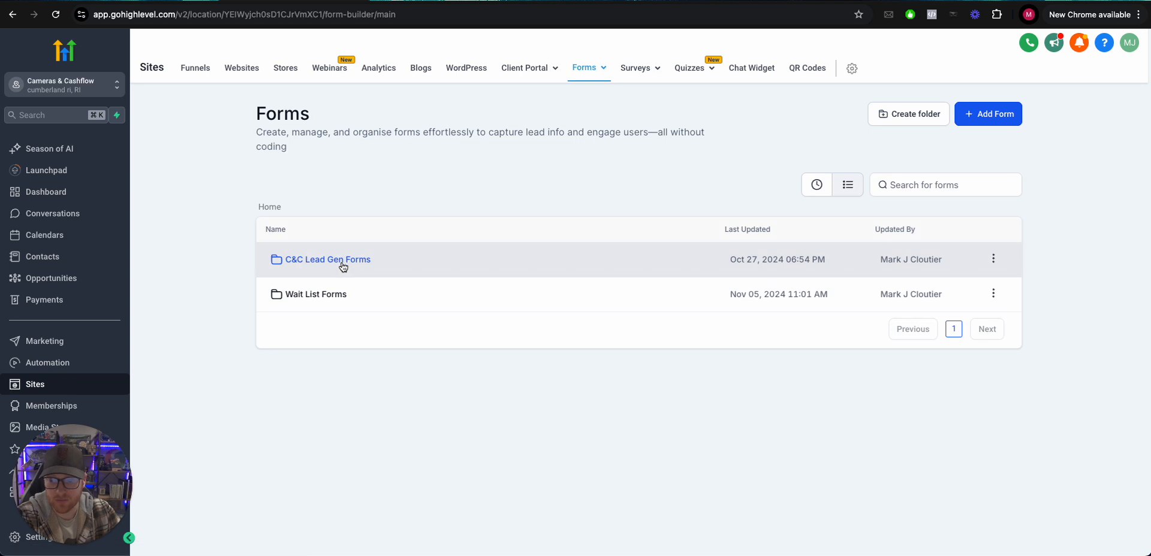
click(351, 263)
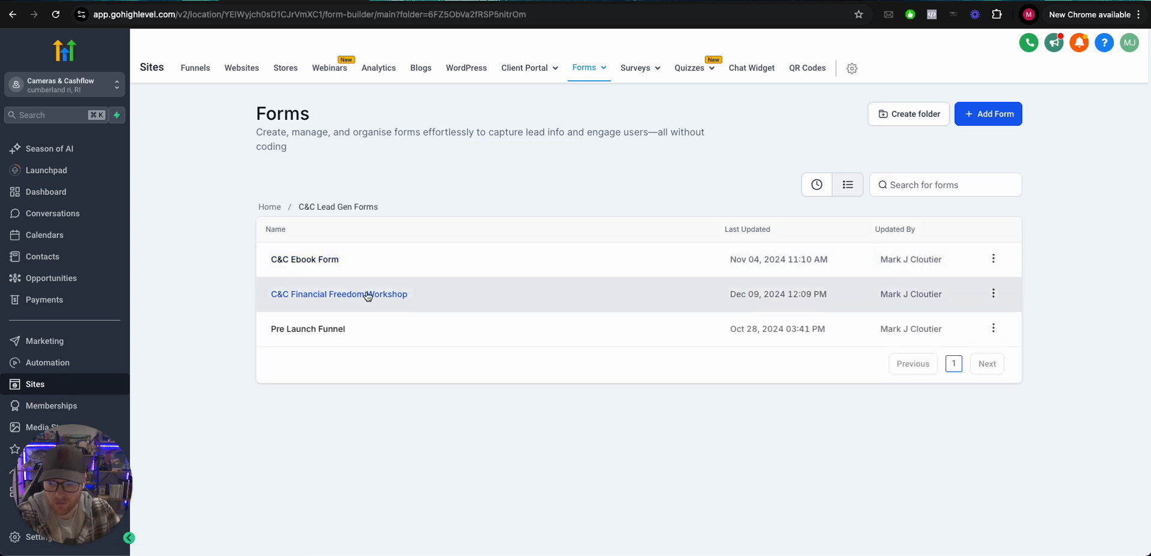
click(368, 295)
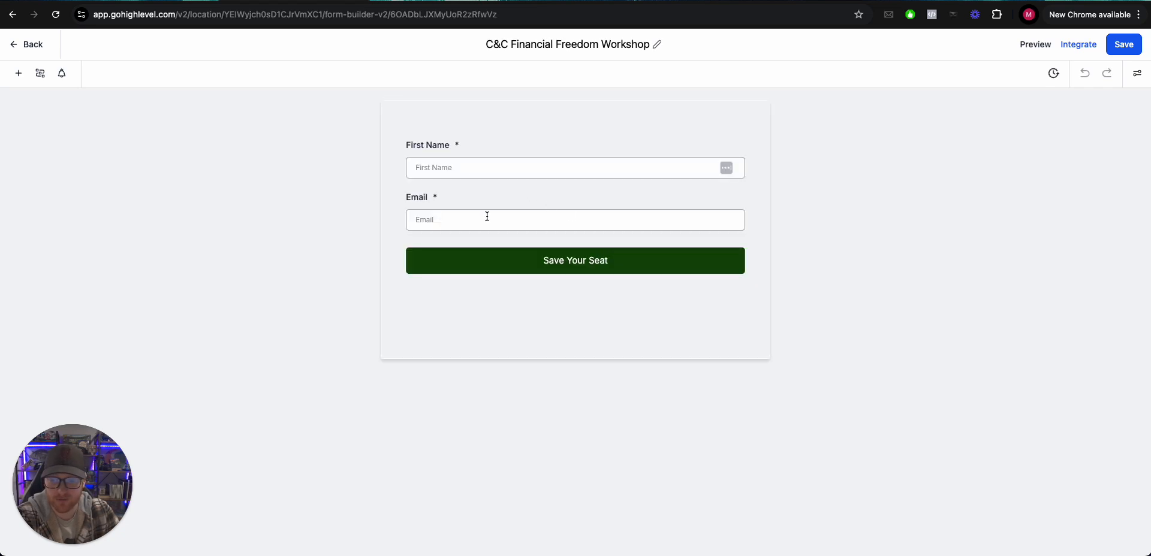
Open the Financial Freedom Workshop funnel in C&C Lead Gen Funnels and review its domain, favicon URL and head tracking code settings.
click(26, 44)
click(195, 68)
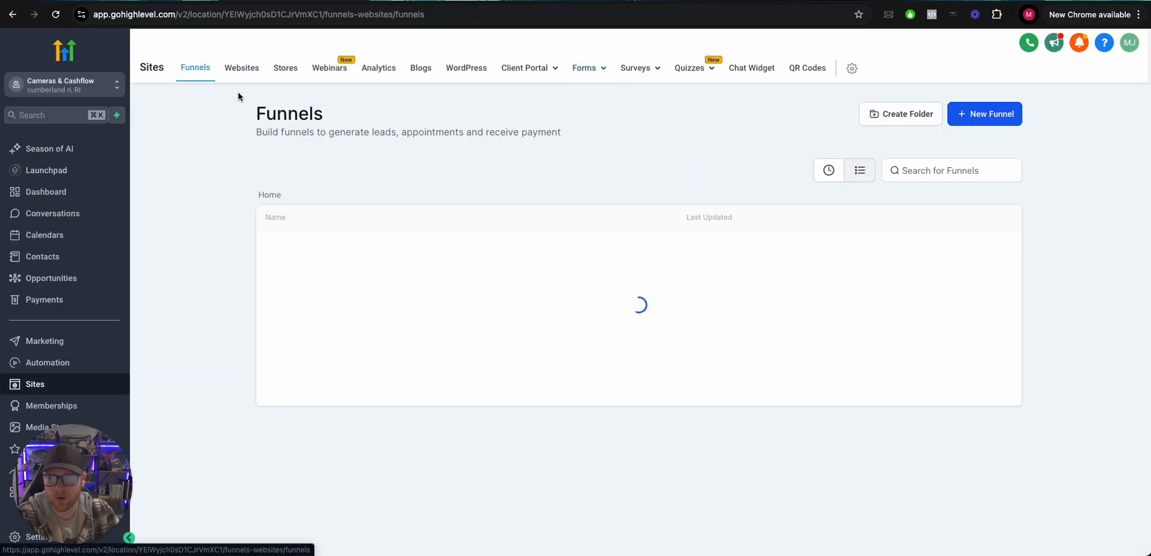
click(341, 287)
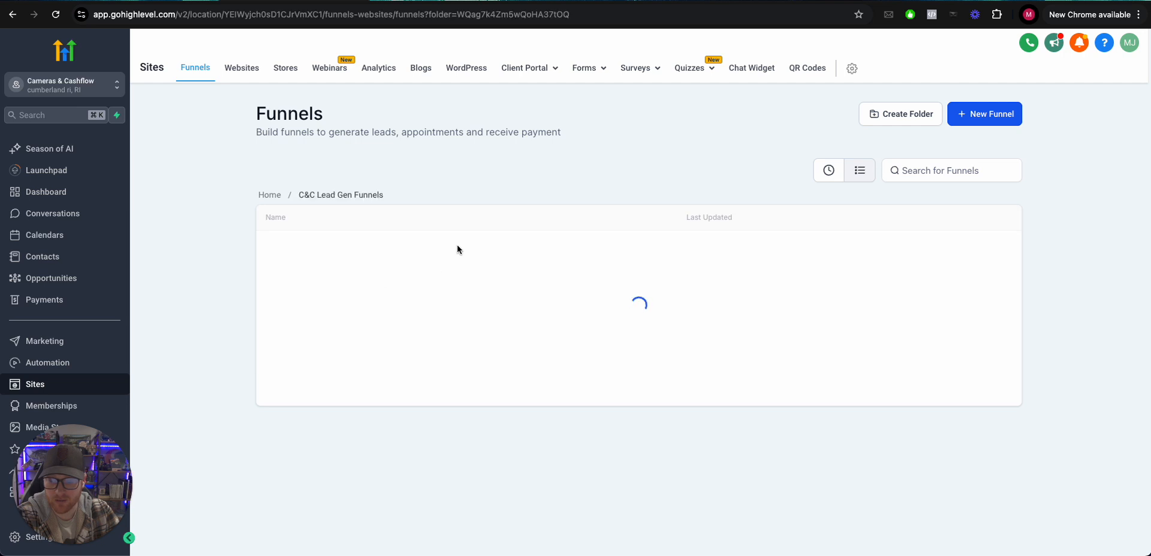
click(342, 287)
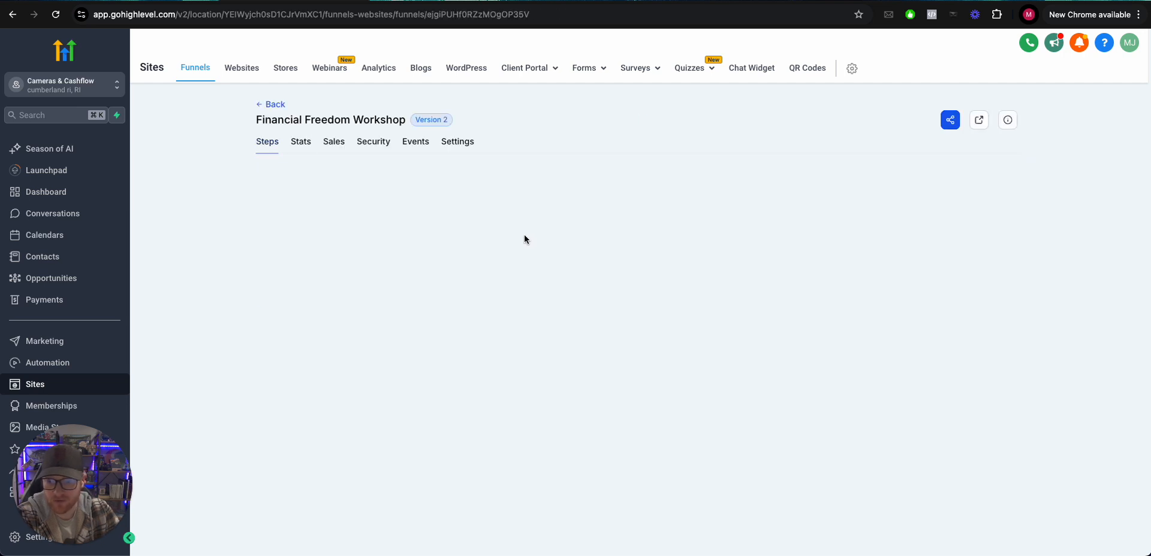
click(446, 149)
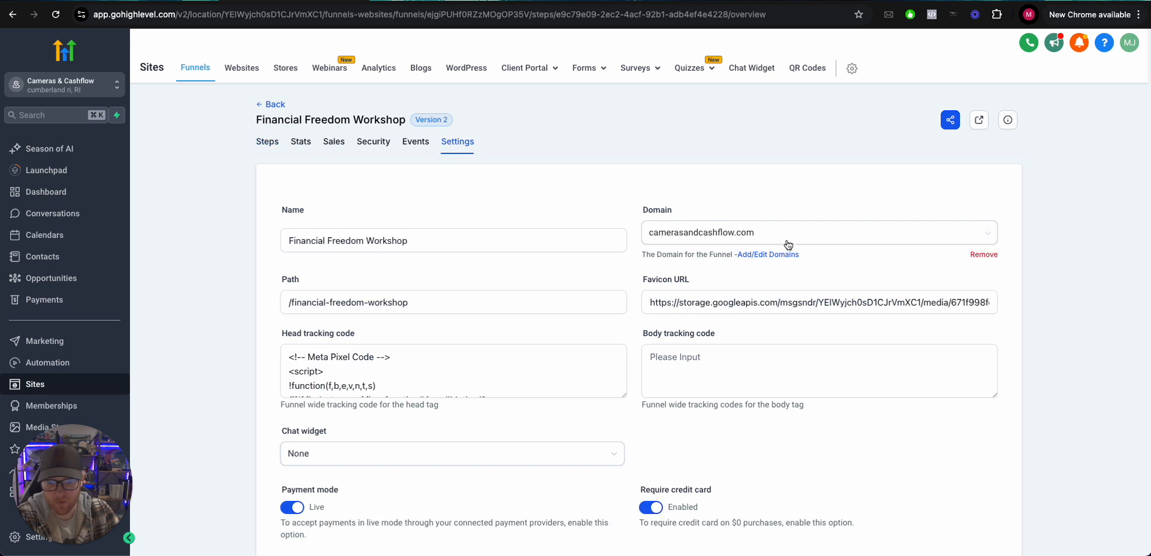
click(653, 304)
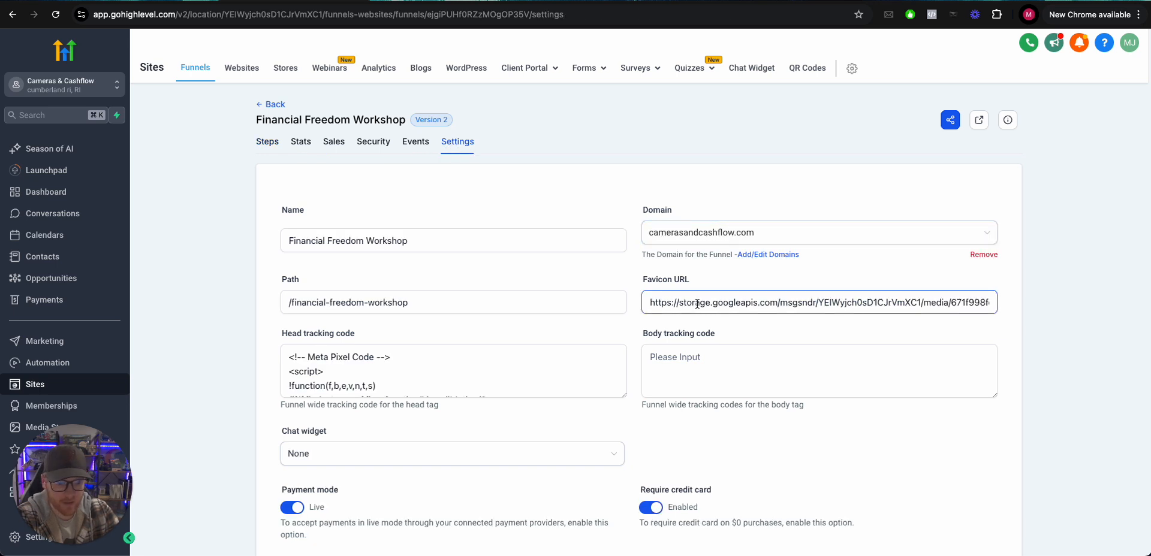
click(283, 355)
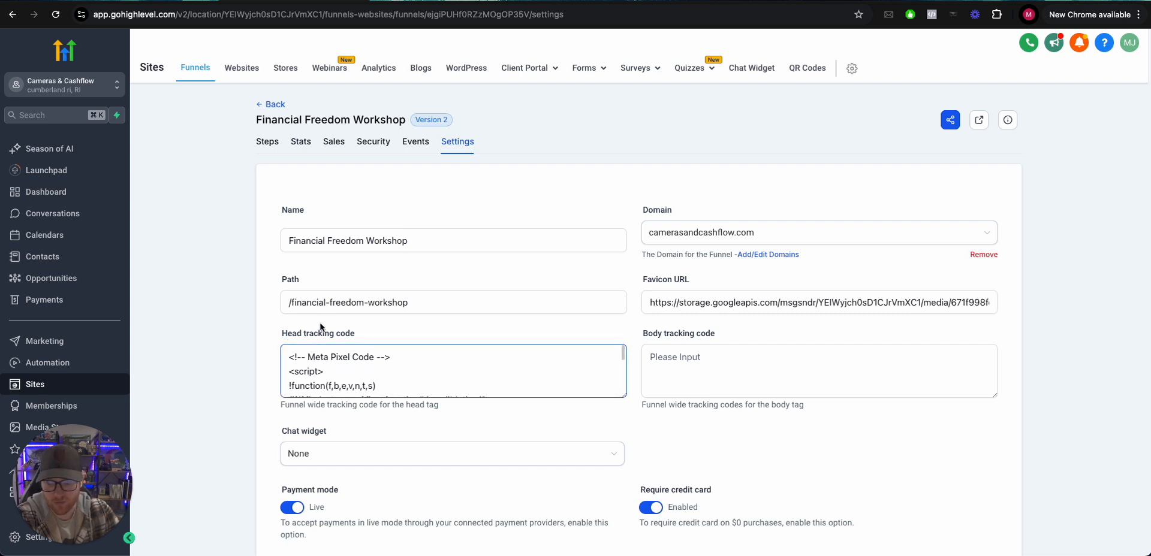
click(286, 132)
Return to the Financial Freedom Workshop funnel's steps and open a preview of the Opt-In page.
click(273, 105)
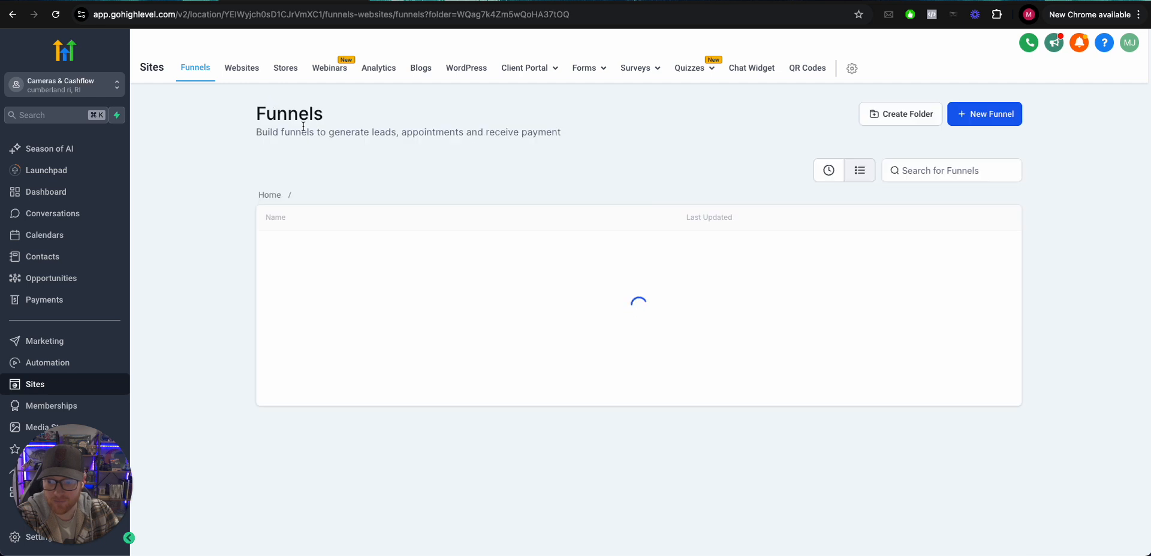
click(309, 283)
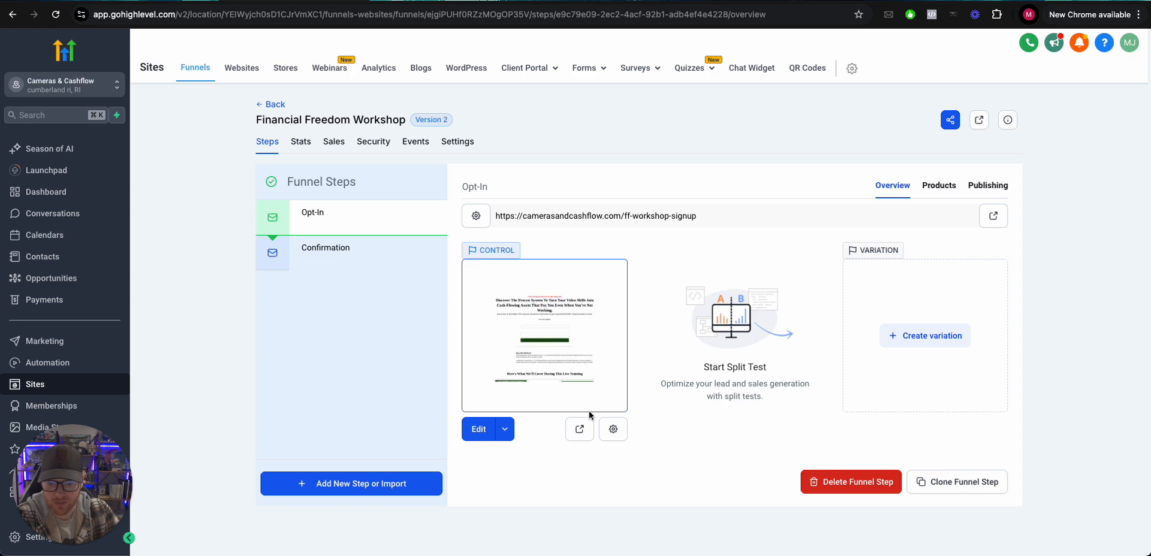
click(579, 429)
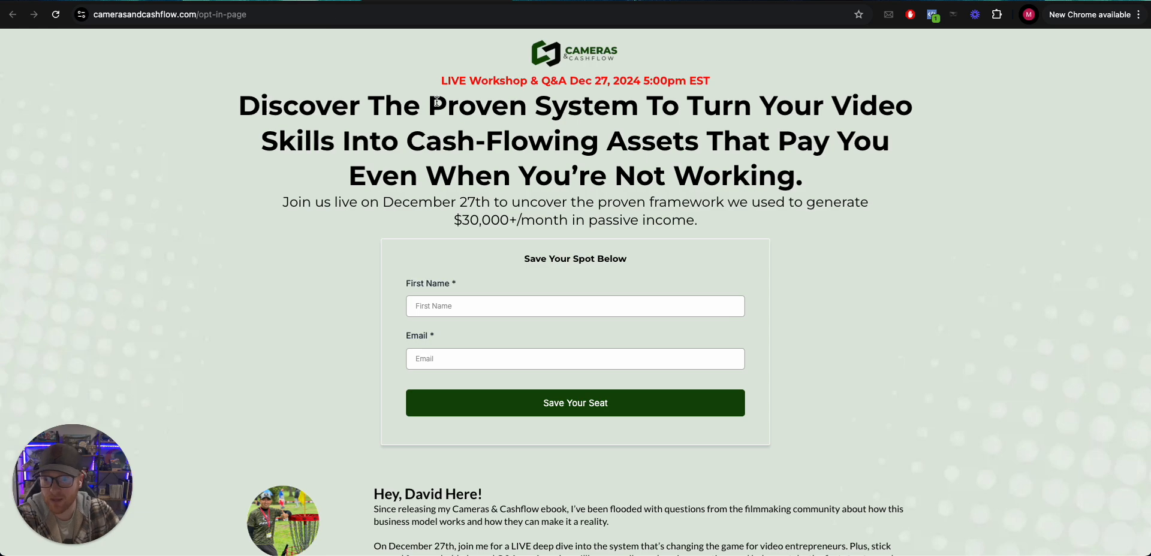
Examine the opt-in page's headline, workshop date, signup forms, training topics and workshop information section.
scroll(447, 144, down, 20)
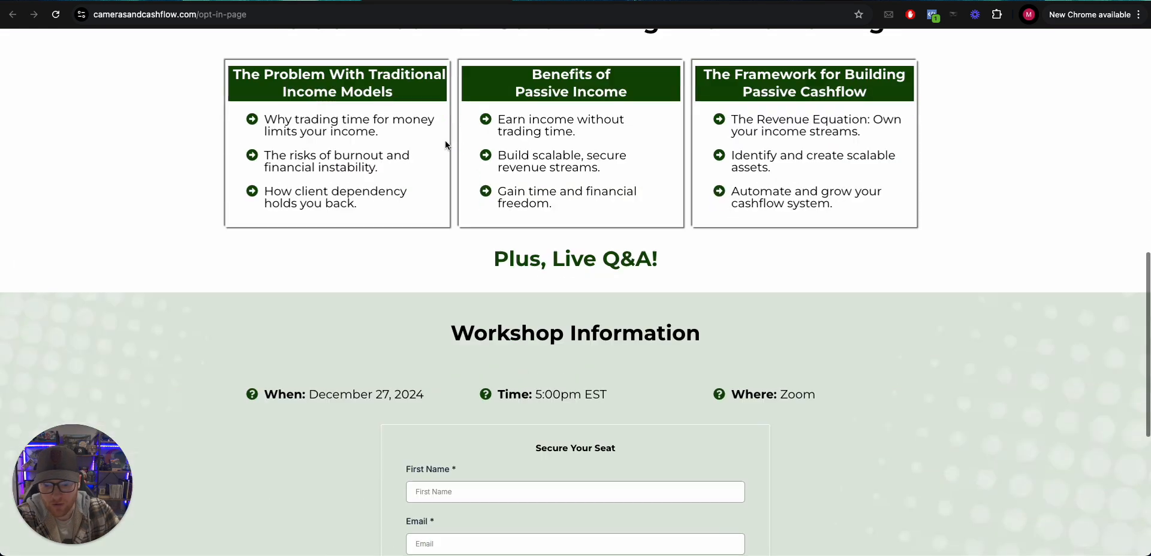
scroll(447, 146, up, 20)
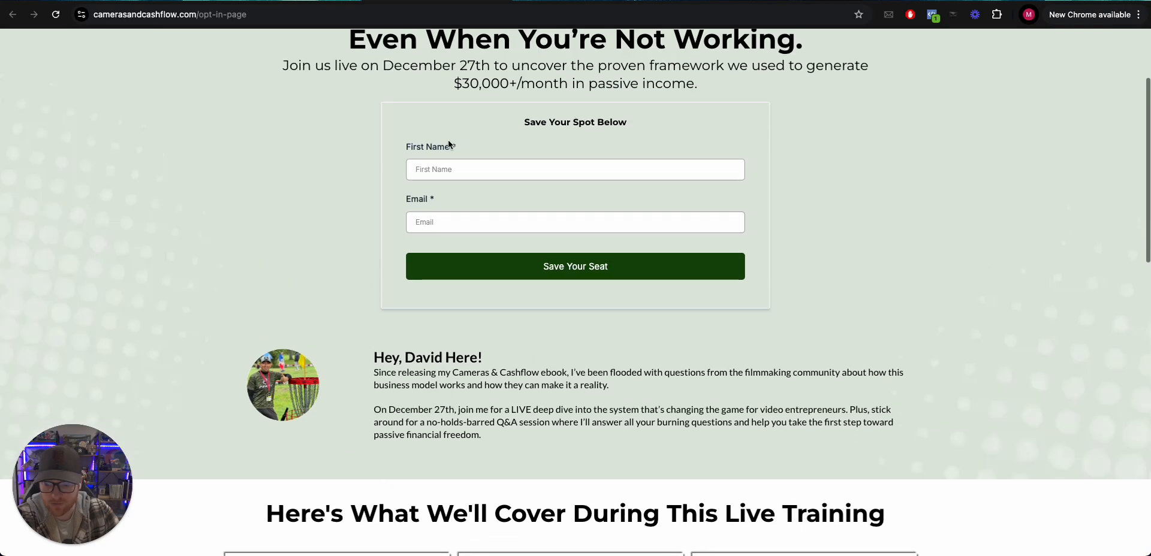
scroll(449, 141, down, 20)
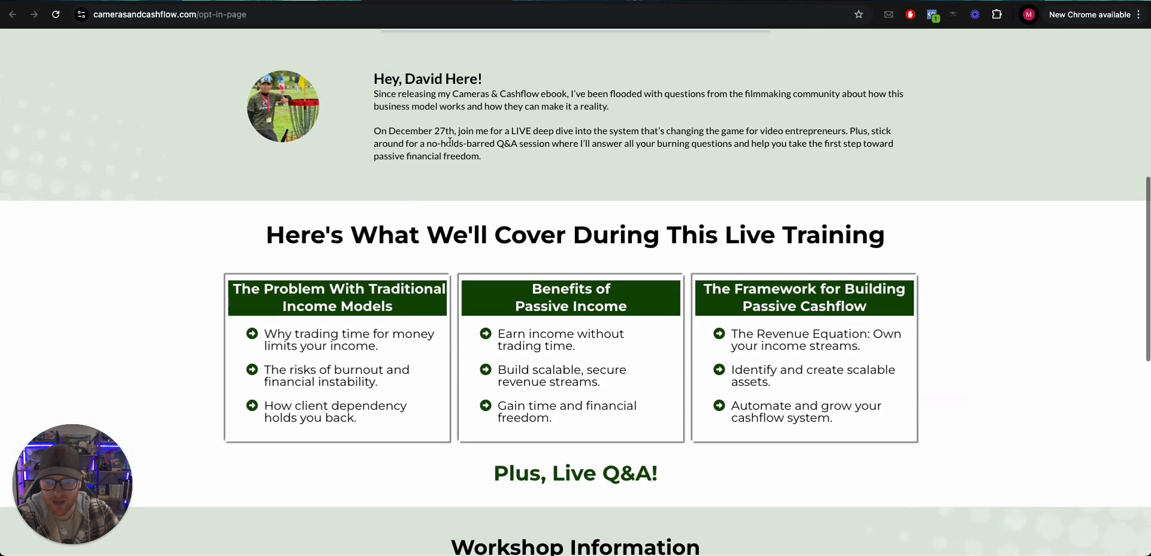
scroll(486, 54, up, 20)
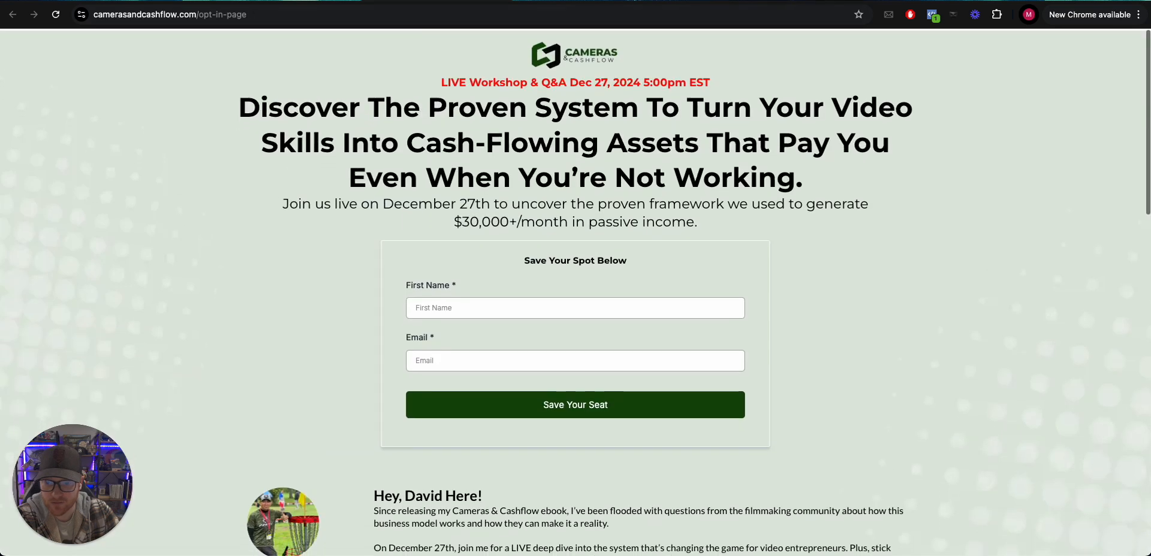
scroll(432, 137, down, 1)
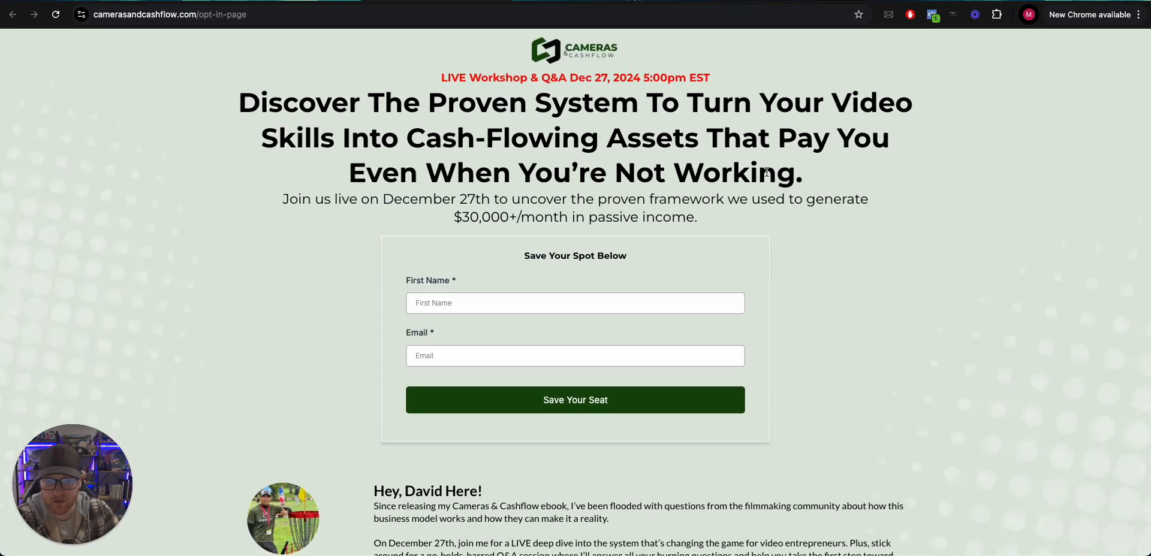
drag(697, 78, 449, 74)
scroll(553, 79, down, 9)
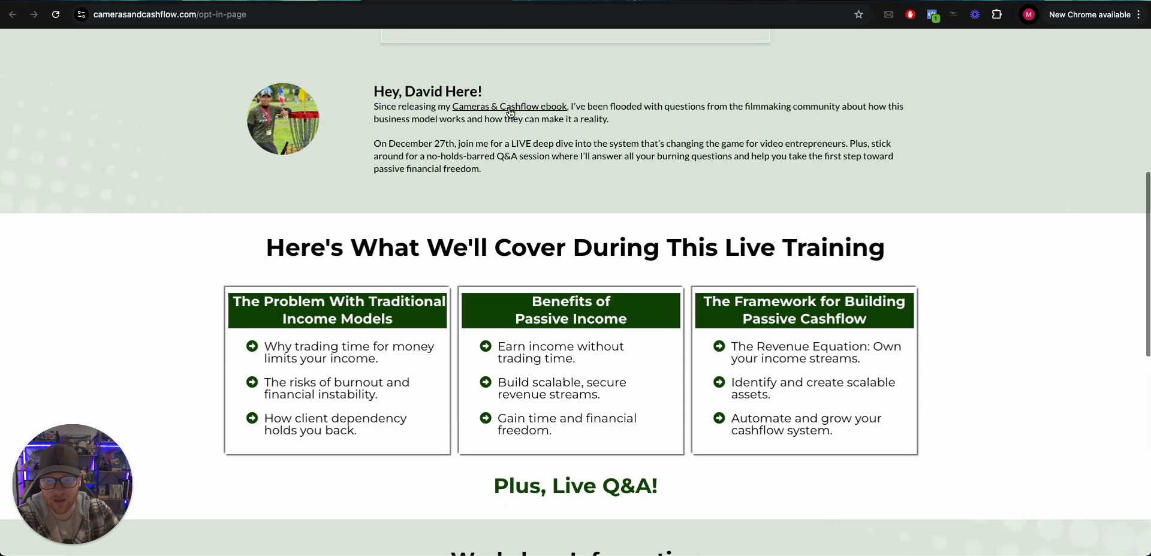
scroll(540, 348, down, 3)
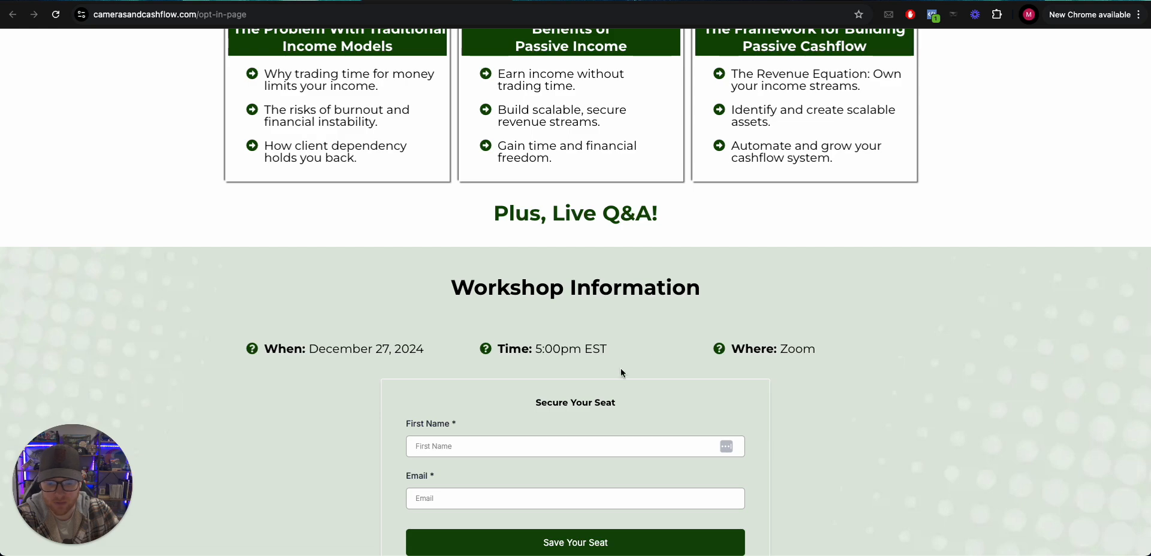
scroll(619, 369, down, 7)
scroll(674, 349, up, 15)
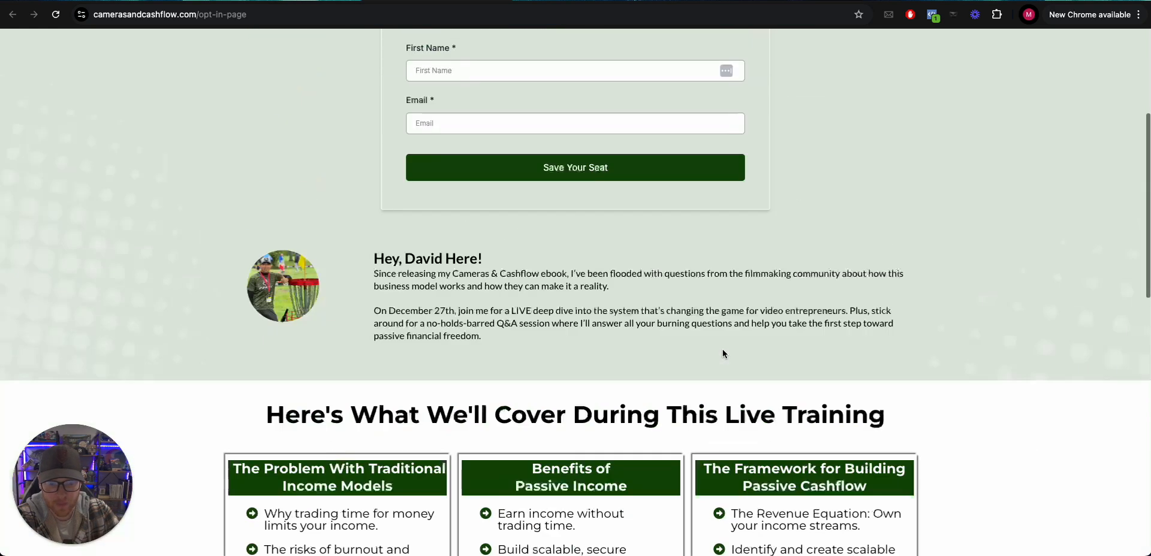
Go back to the funnel and open a preview of its Confirmation page.
click(499, 0)
click(322, 250)
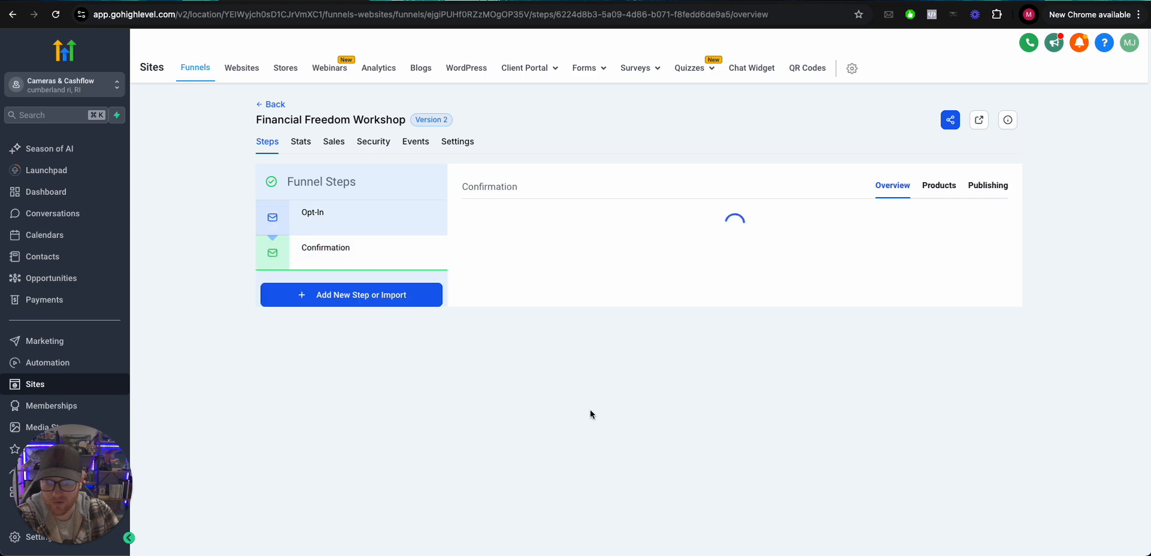
click(581, 430)
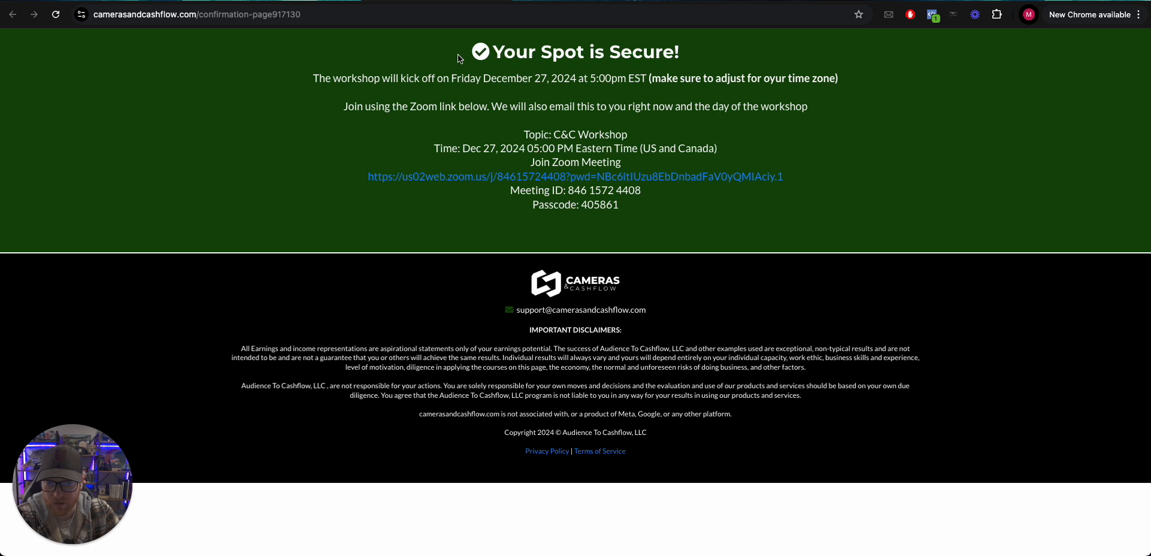
Examine the confirmation page's workshop start time, time zone note and Zoom joining instructions.
drag(299, 80, 859, 86)
click(859, 86)
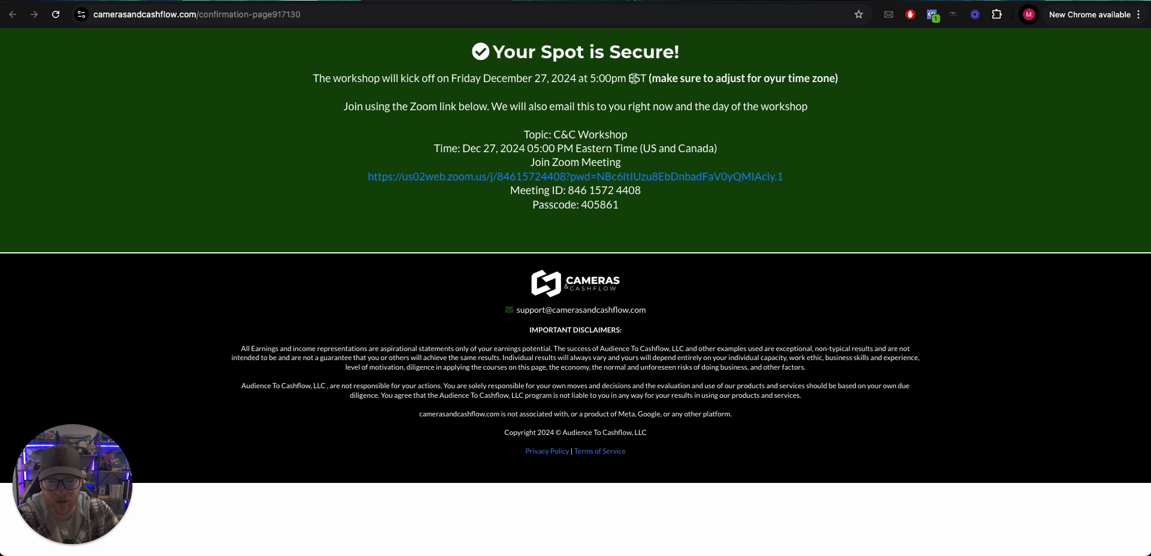
drag(593, 79, 615, 77)
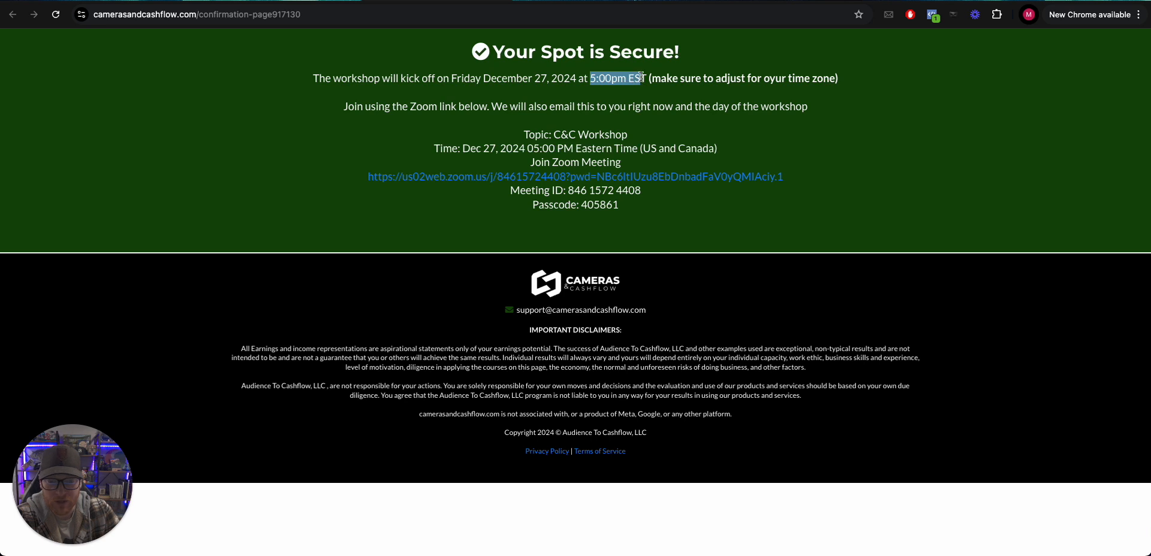
click(627, 76)
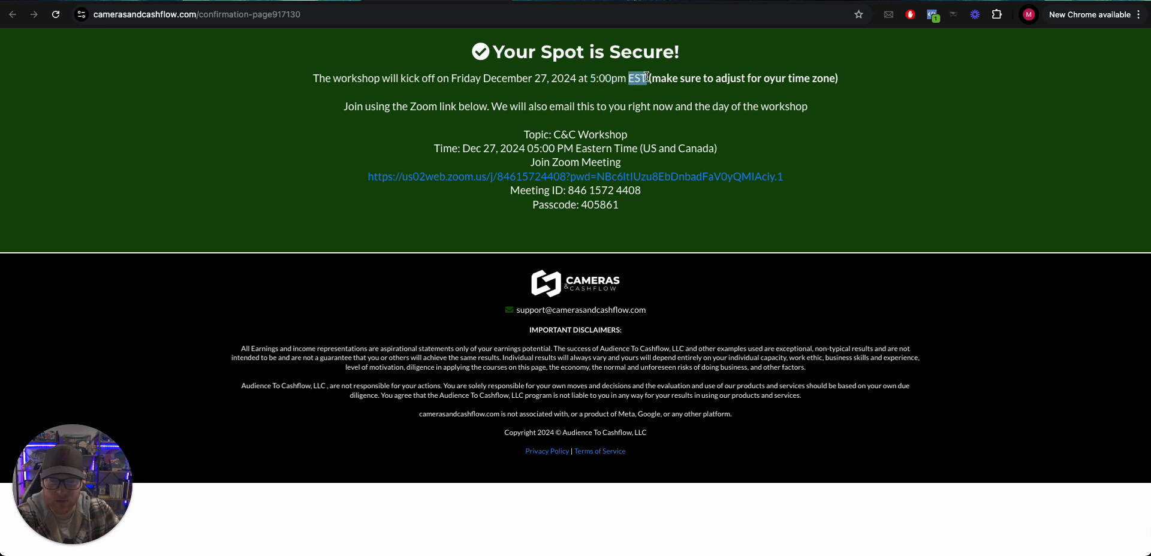
drag(590, 79, 612, 76)
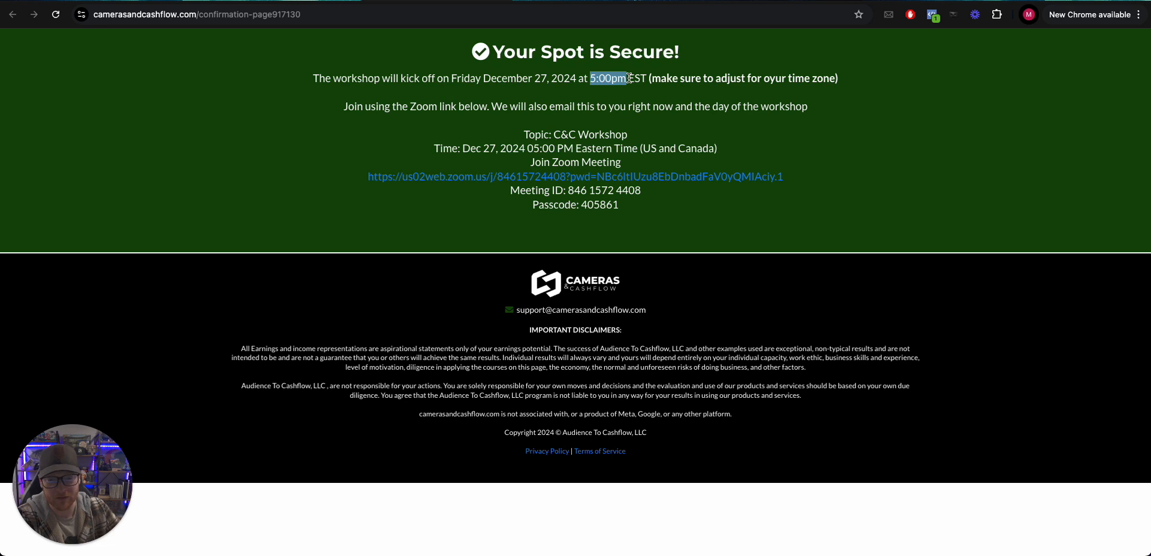
click(633, 80)
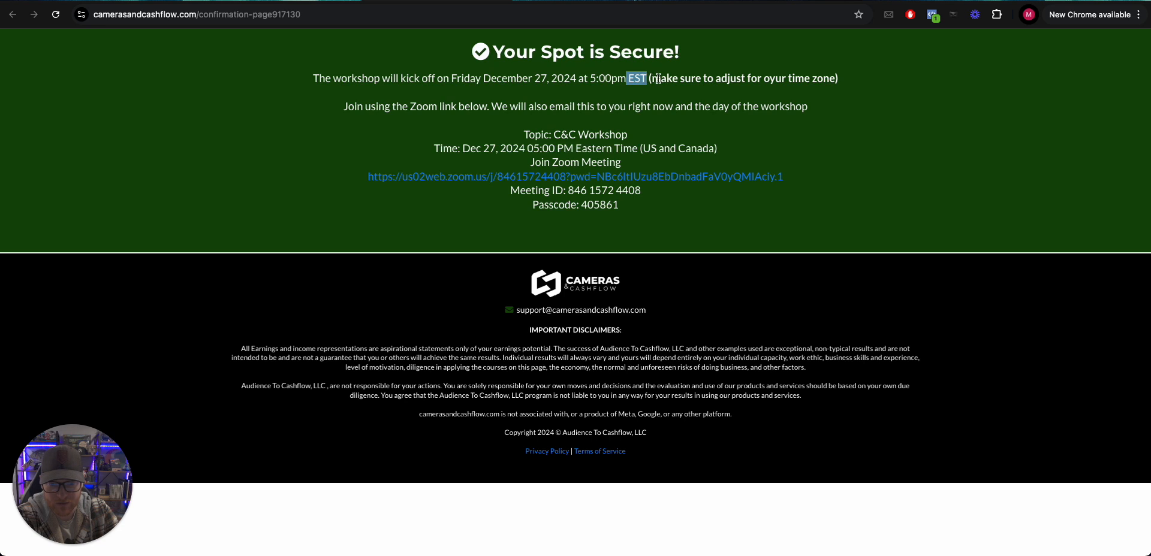
mouse_move(650, 78)
mouse_down()
mouse_move(847, 83)
mouse_move(652, 81)
mouse_up()
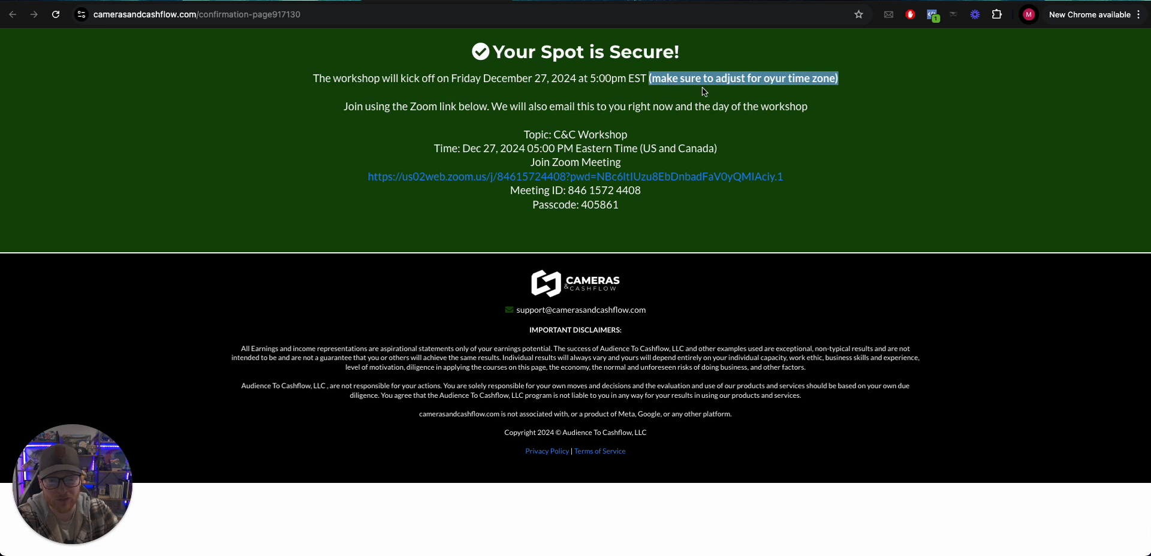
click(770, 72)
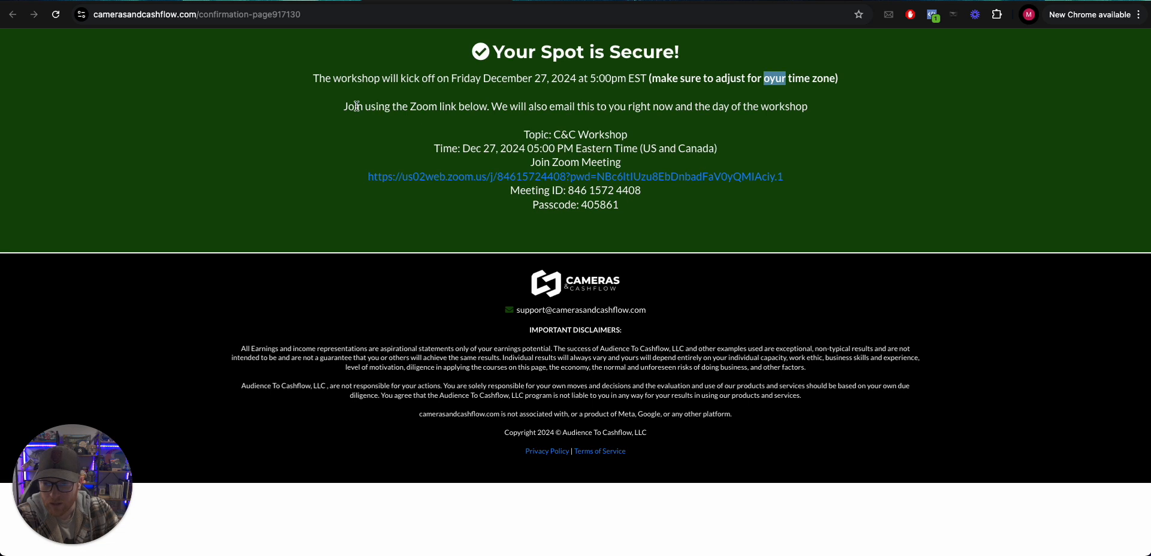
drag(343, 106, 705, 126)
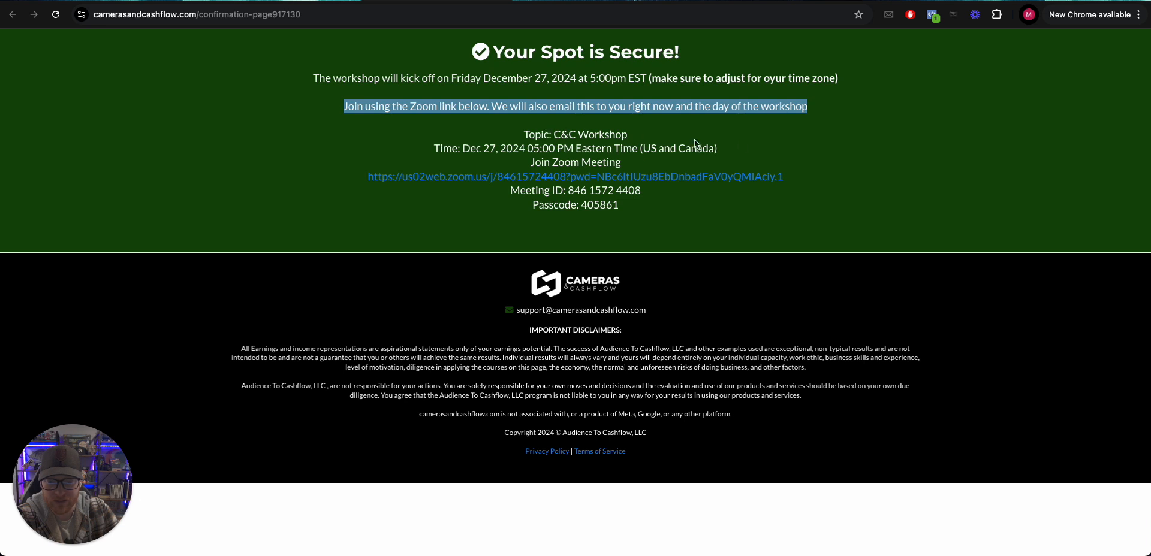
click(815, 137)
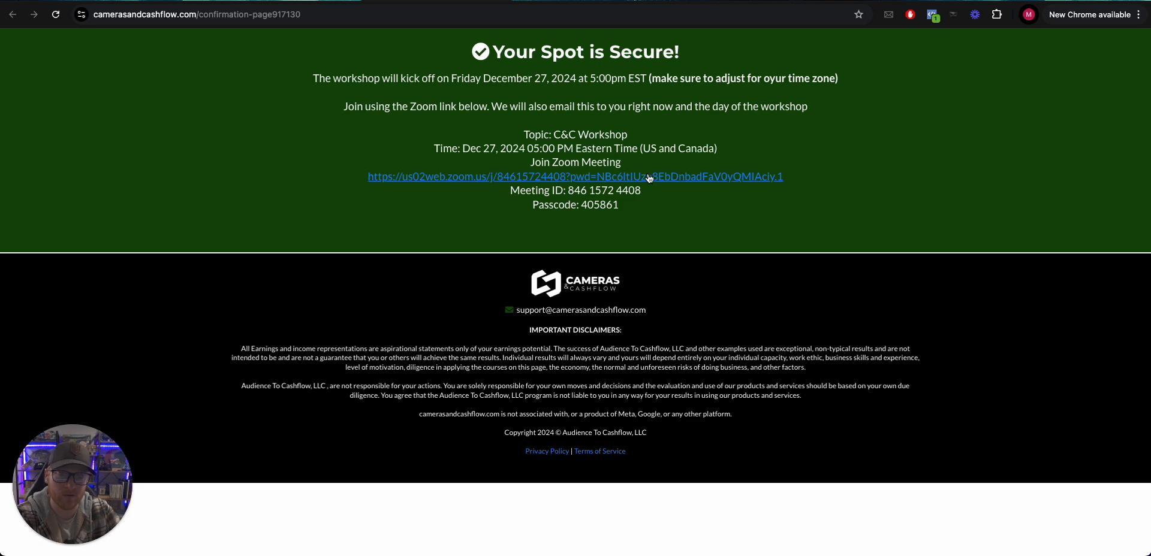
Switch back to GoHighLevel and open the Webinar Funnels page within Sites.
click(277, 1)
click(42, 364)
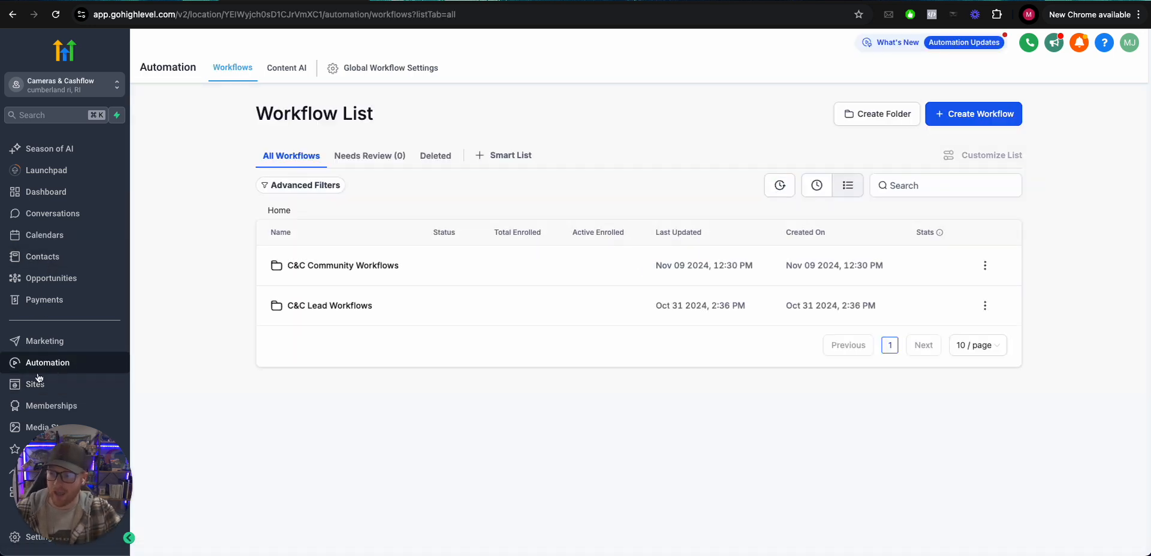
click(37, 380)
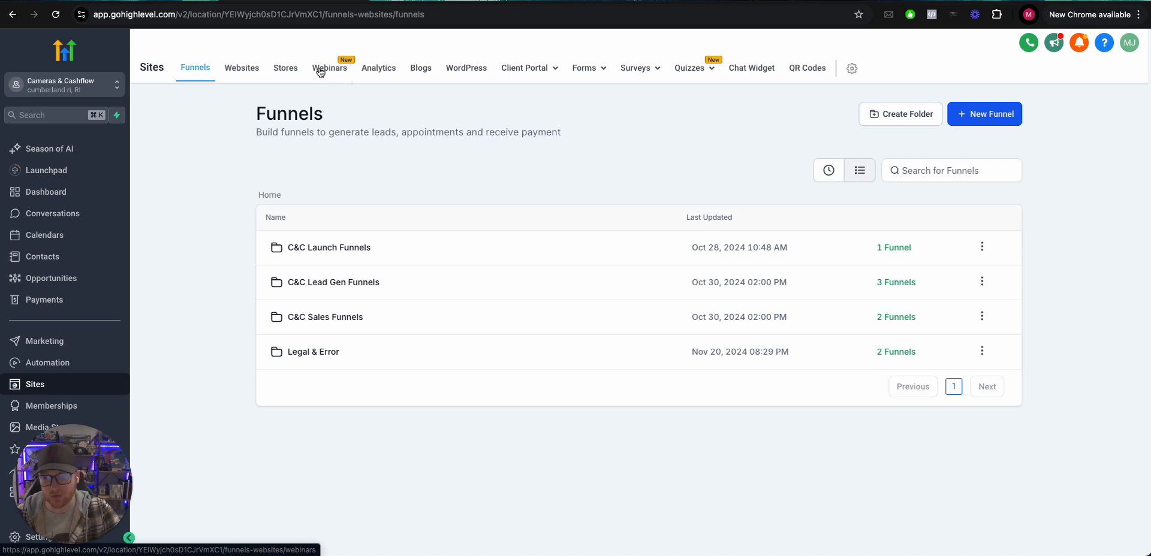
click(320, 73)
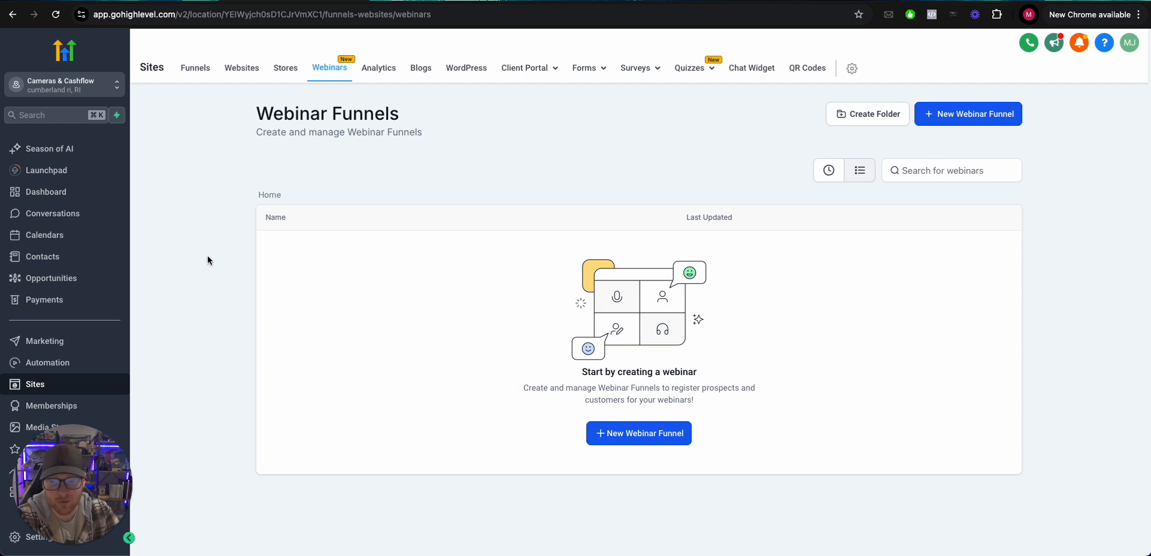
Open the FF Workshop Post Opt-In workflow from the C&C Lead Workflows folder in Automation.
click(39, 363)
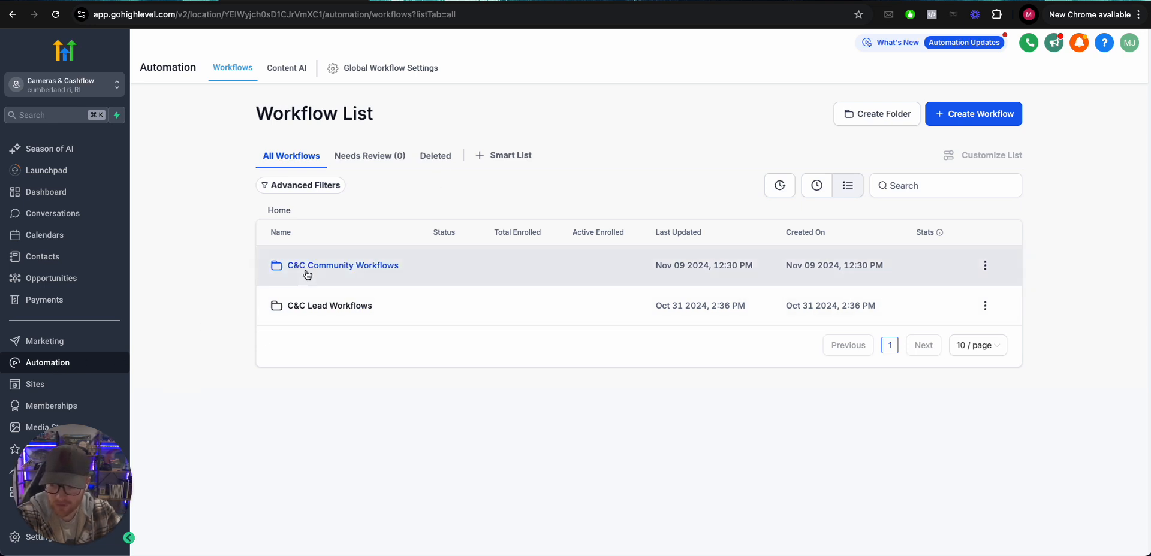
click(334, 305)
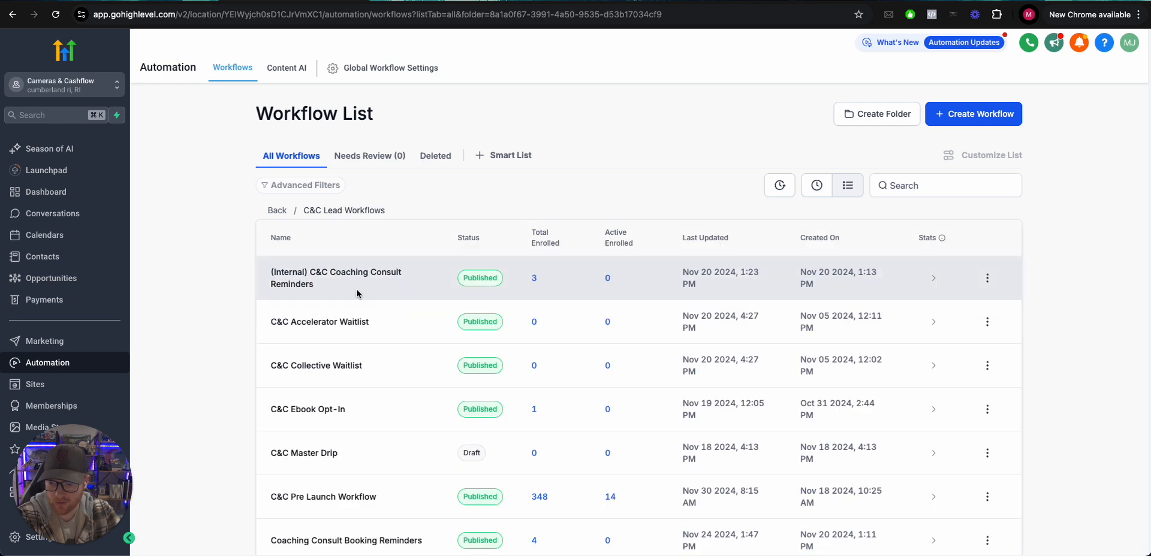
scroll(359, 294, down, 3)
scroll(359, 336, up, 4)
scroll(362, 392, down, 4)
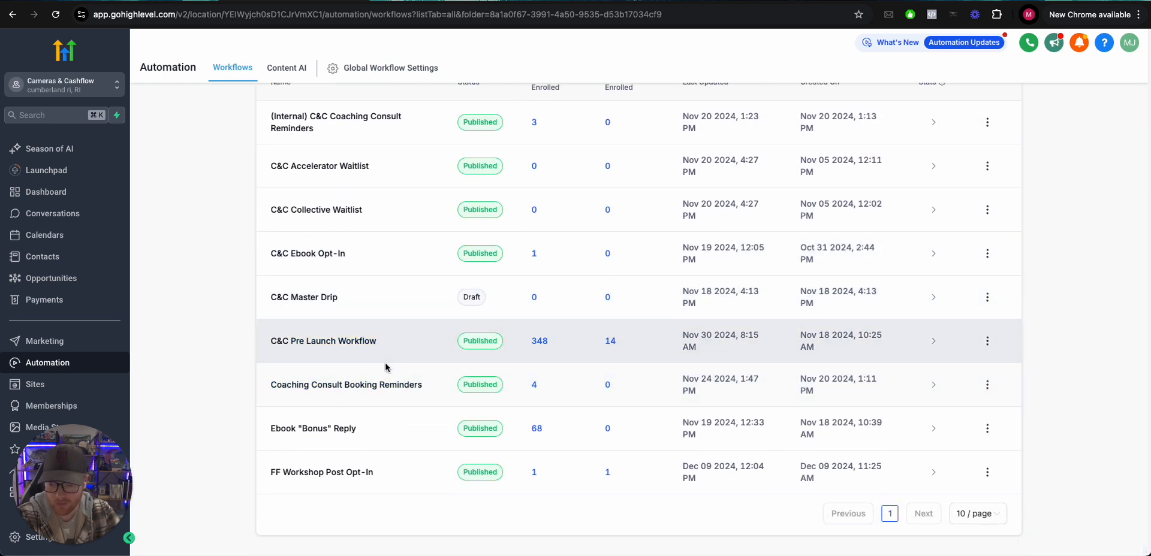
scroll(381, 368, up, 1)
scroll(360, 300, up, 1)
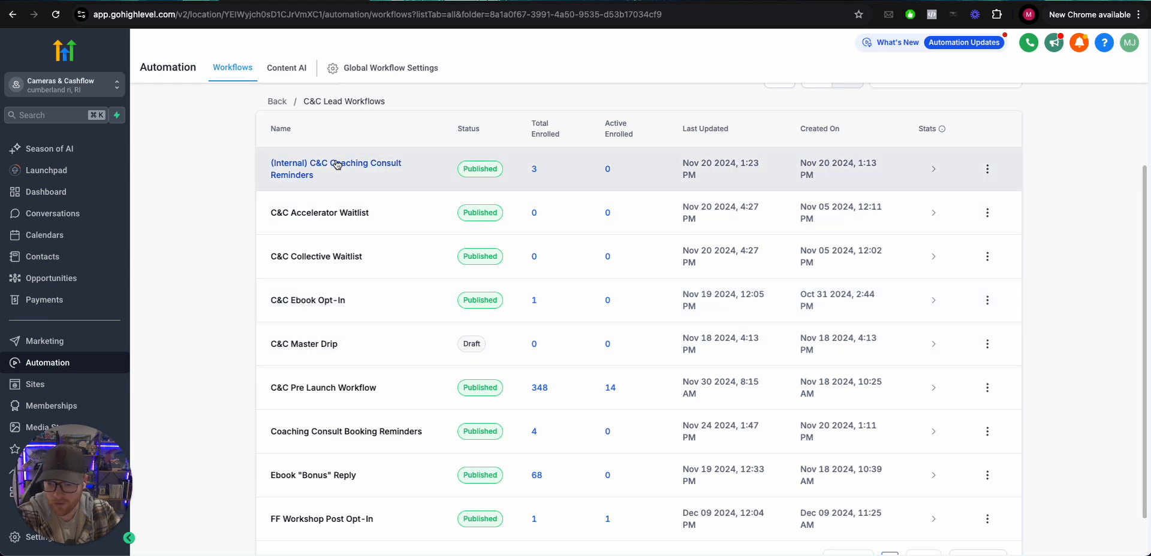
scroll(360, 360, down, 2)
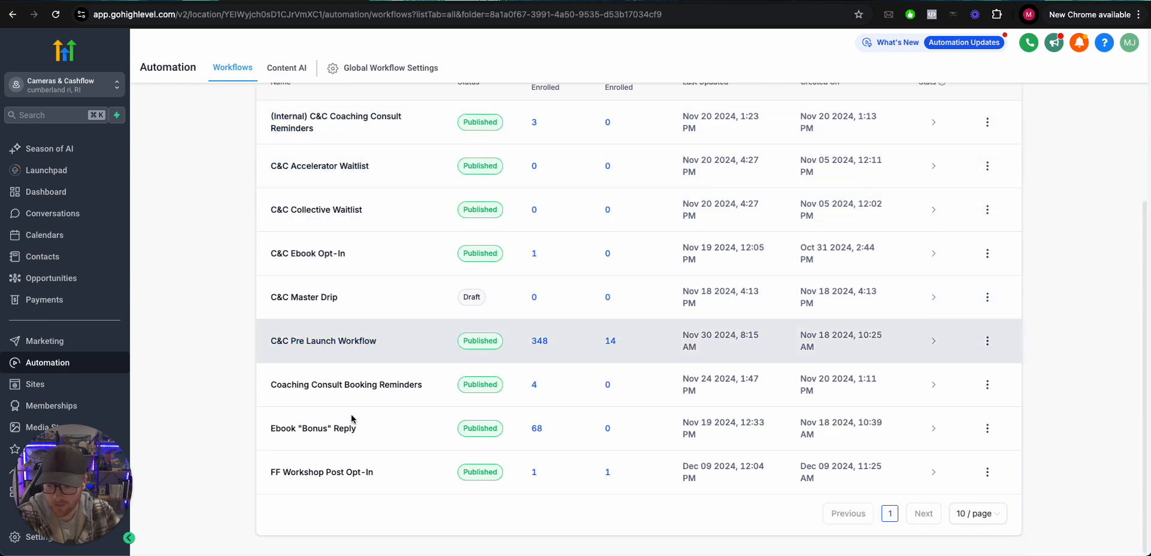
scroll(360, 474, up, 3)
scroll(324, 488, down, 3)
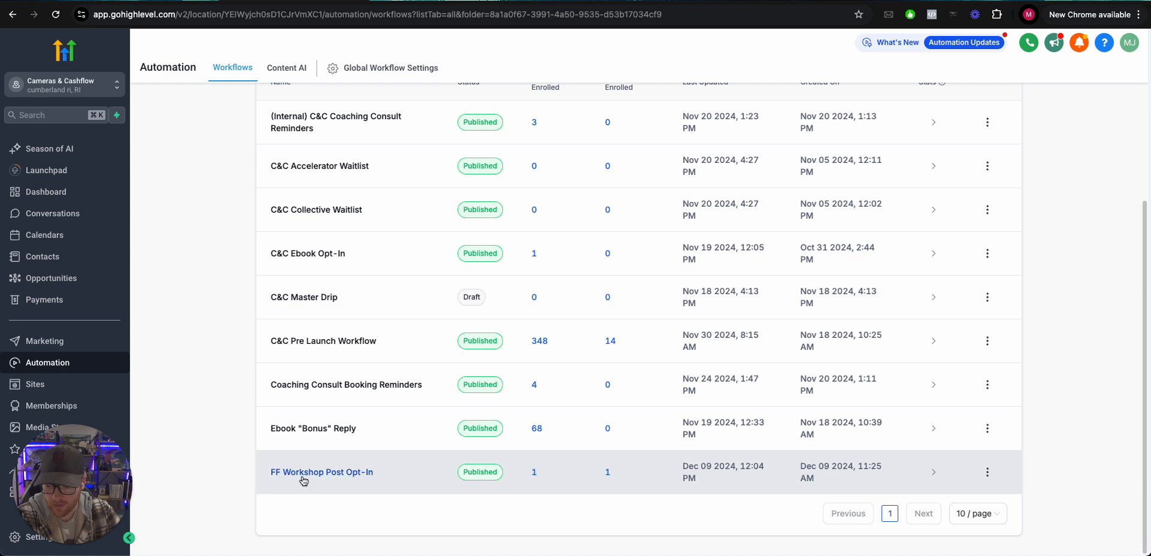
click(303, 478)
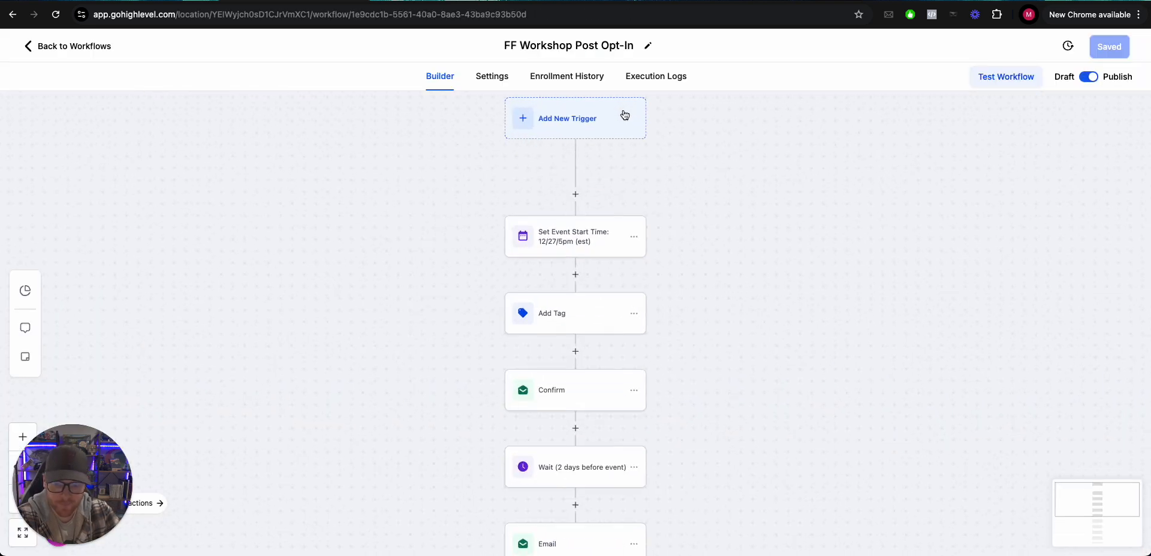
Review the Form Submitted trigger's form filter and the Set Event Start Time action's date settings without changing them.
click(513, 127)
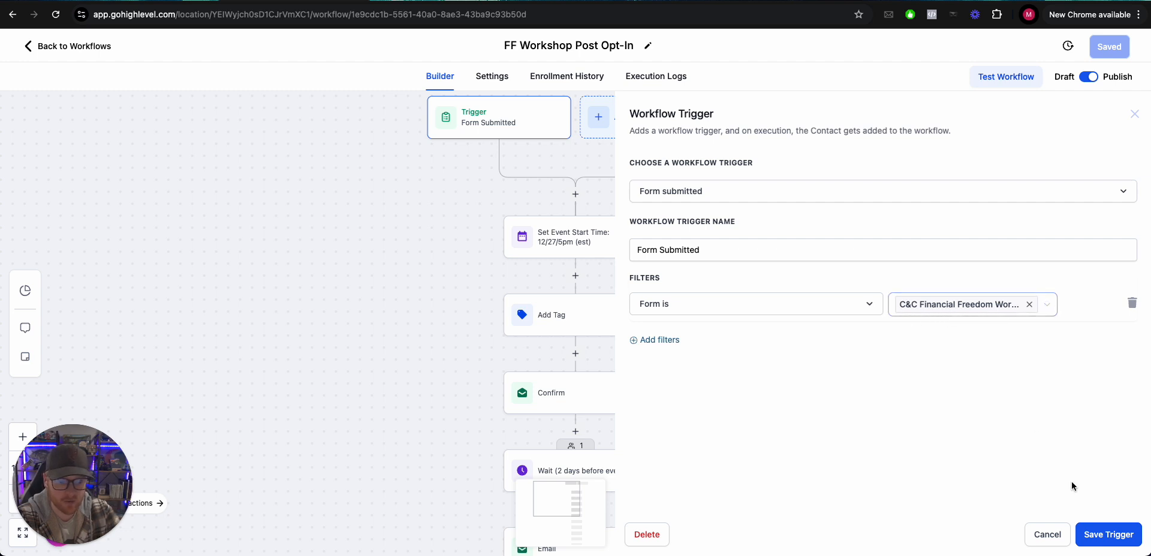
click(1048, 535)
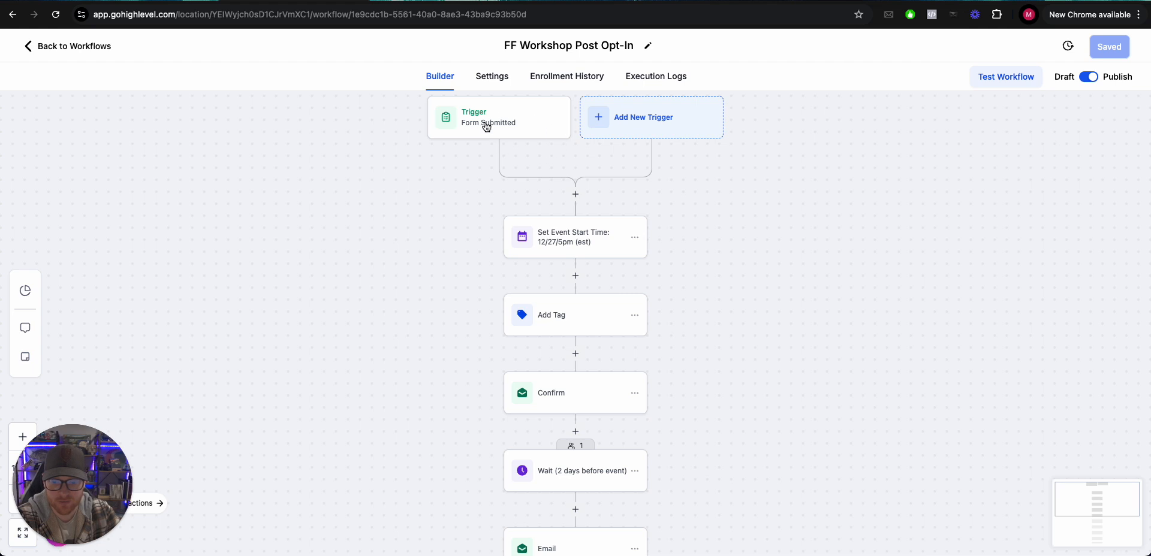
click(564, 244)
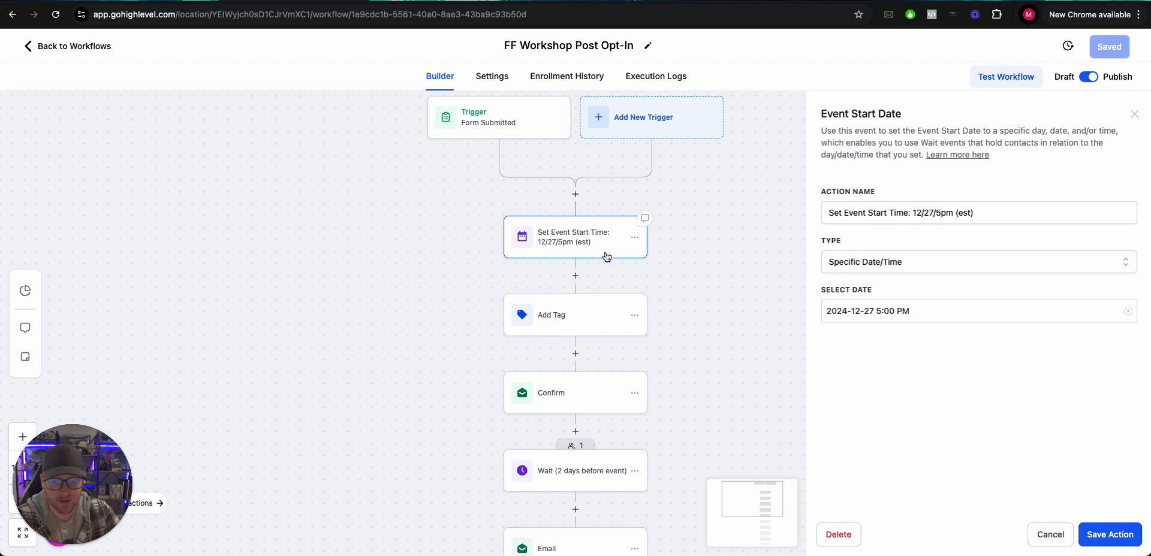
scroll(607, 257, down, 3)
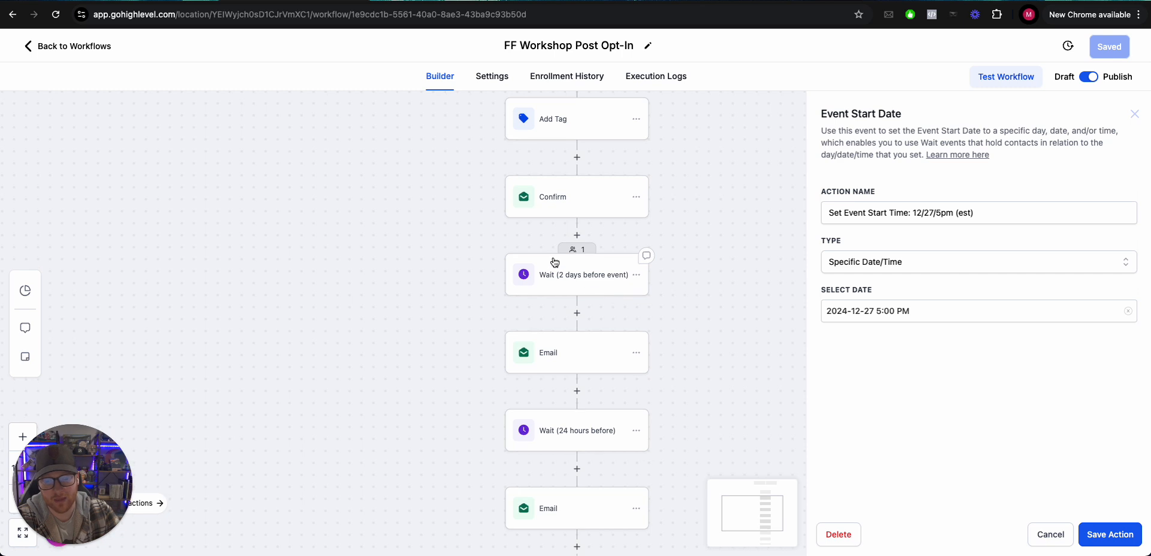
scroll(636, 390, up, 5)
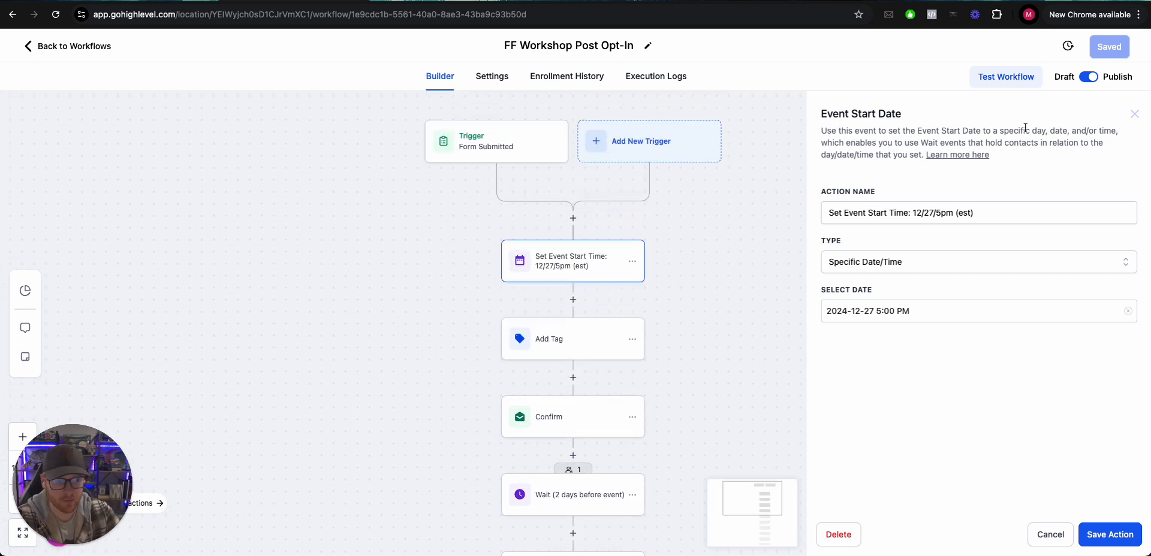
click(1136, 115)
click(574, 218)
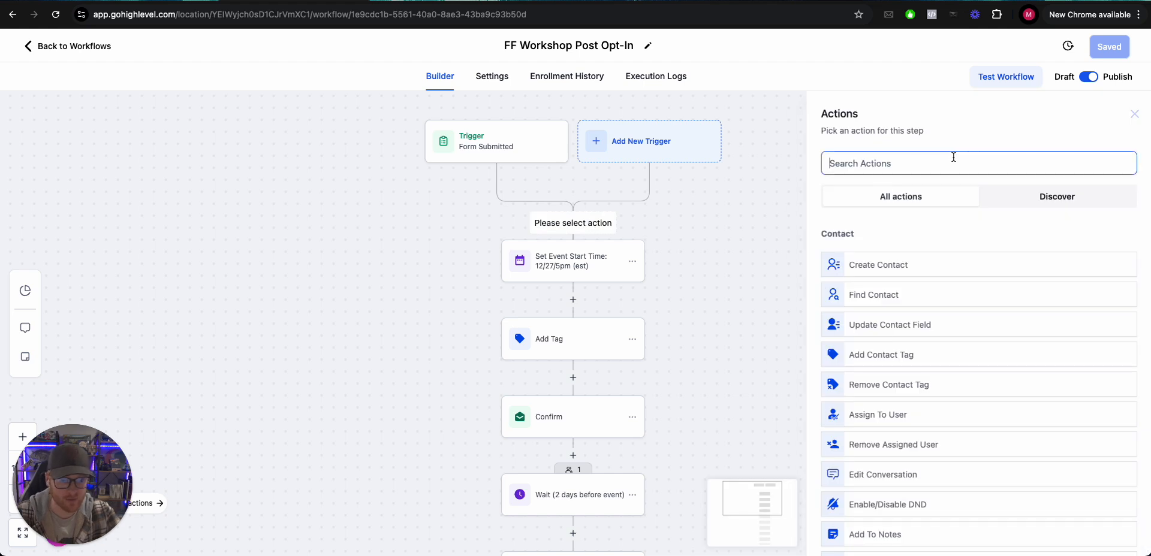
click(937, 162)
text(set)
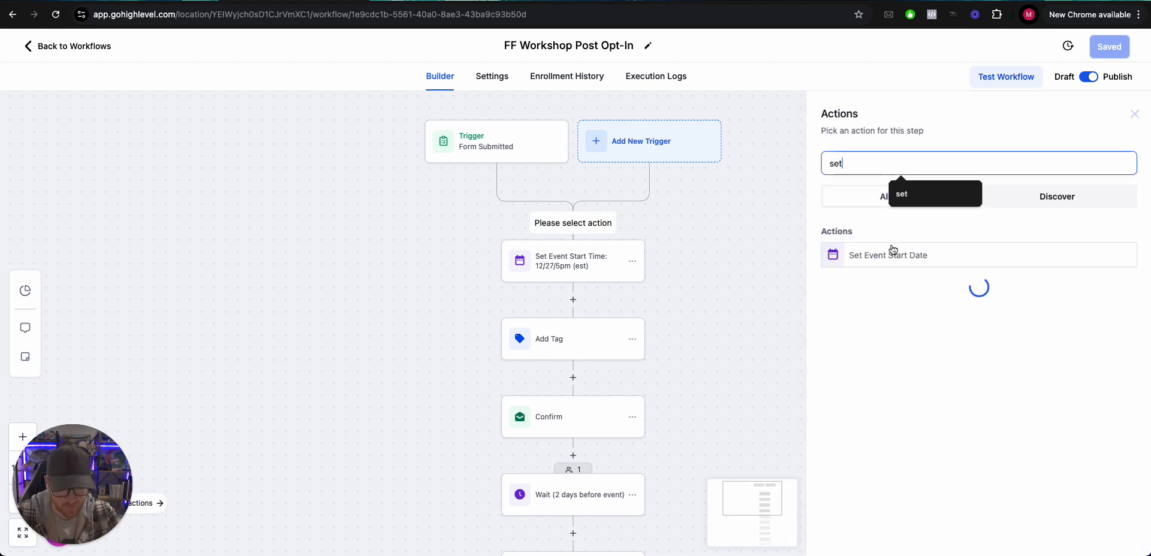
click(882, 258)
click(852, 268)
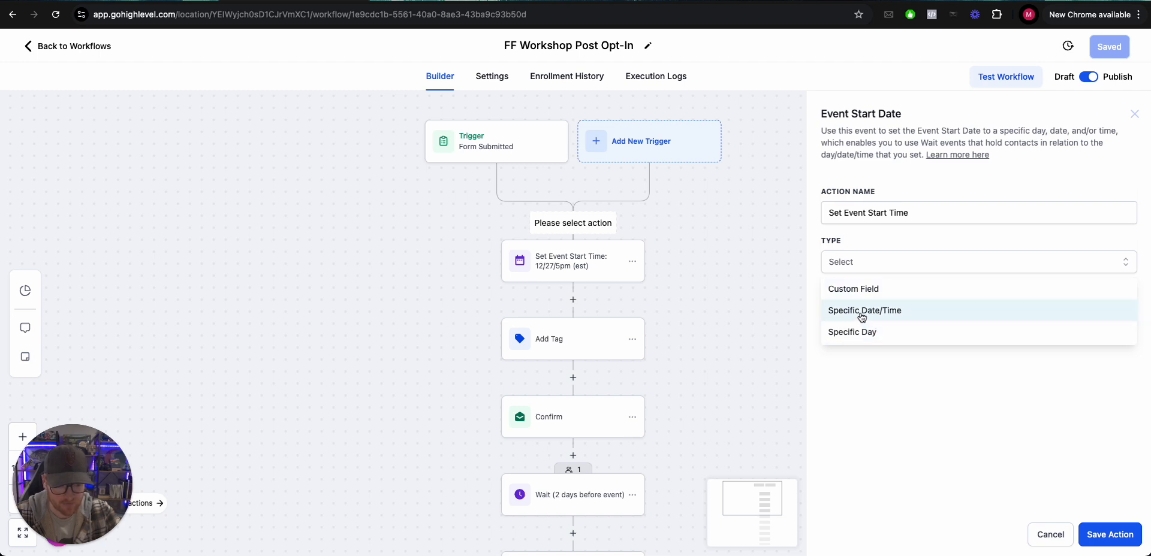
click(863, 311)
click(863, 311)
click(935, 471)
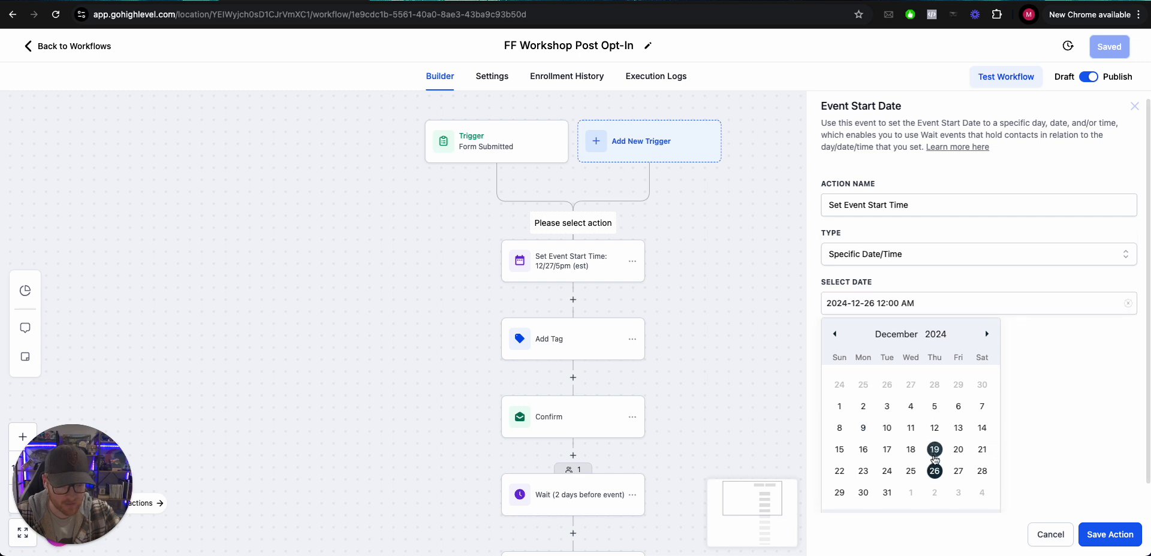
scroll(943, 354, down, 1)
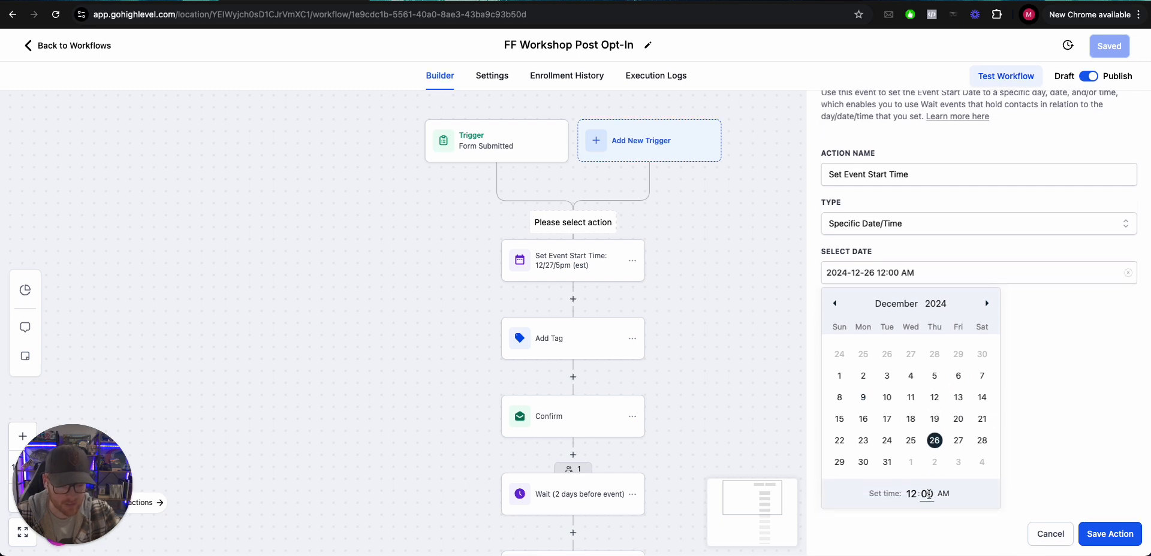
click(1051, 535)
Examine the workflow's sequence from the event start time through the tag, confirmation email, waits and reminder emails.
scroll(665, 279, down, 1)
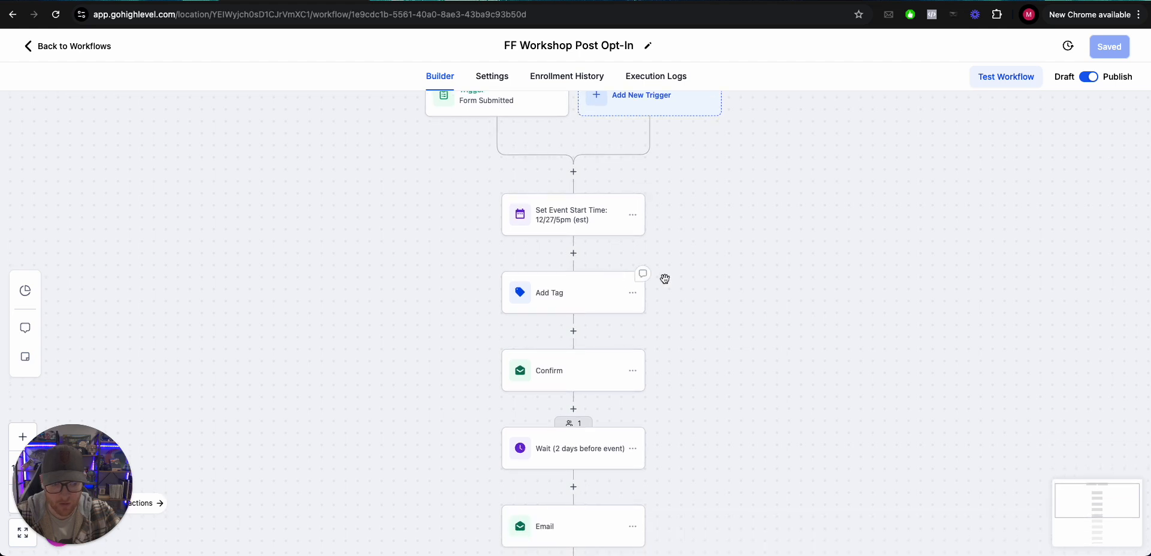
scroll(853, 293, down, 1)
scroll(853, 294, up, 1)
scroll(721, 301, down, 1)
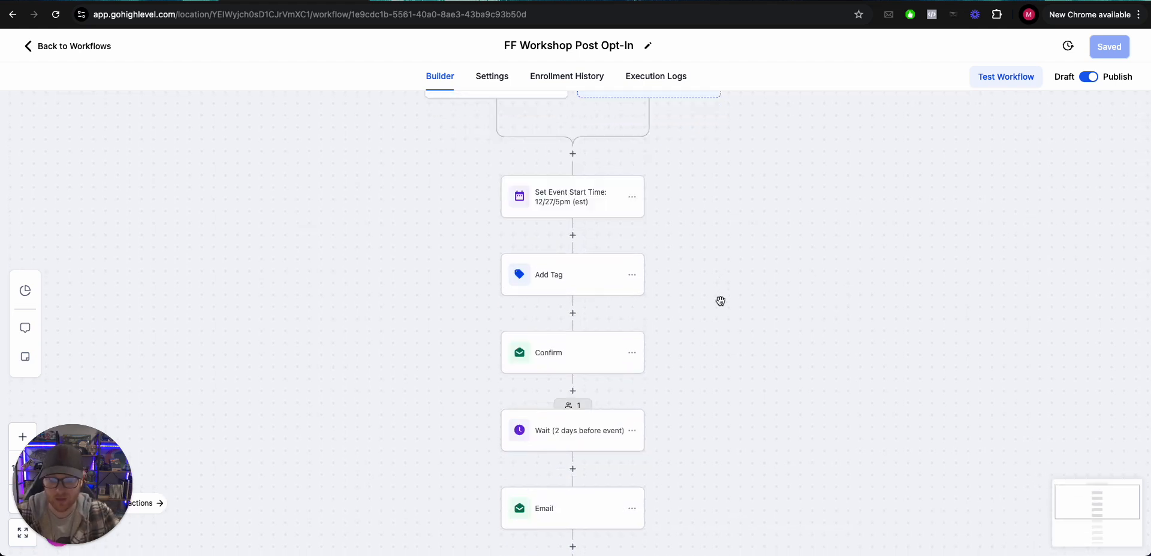
scroll(721, 301, down, 3)
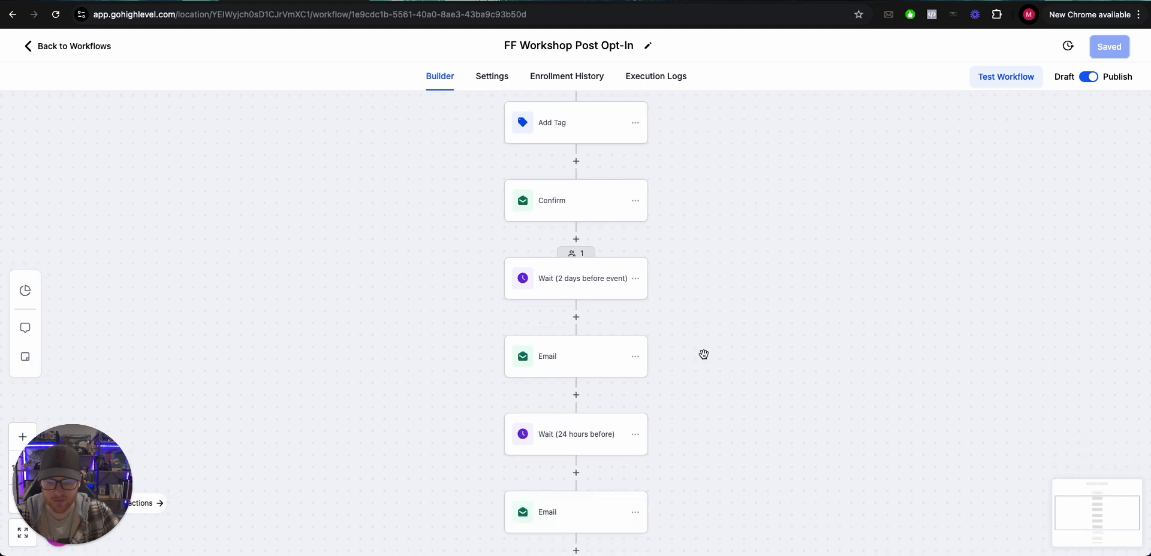
scroll(704, 354, up, 3)
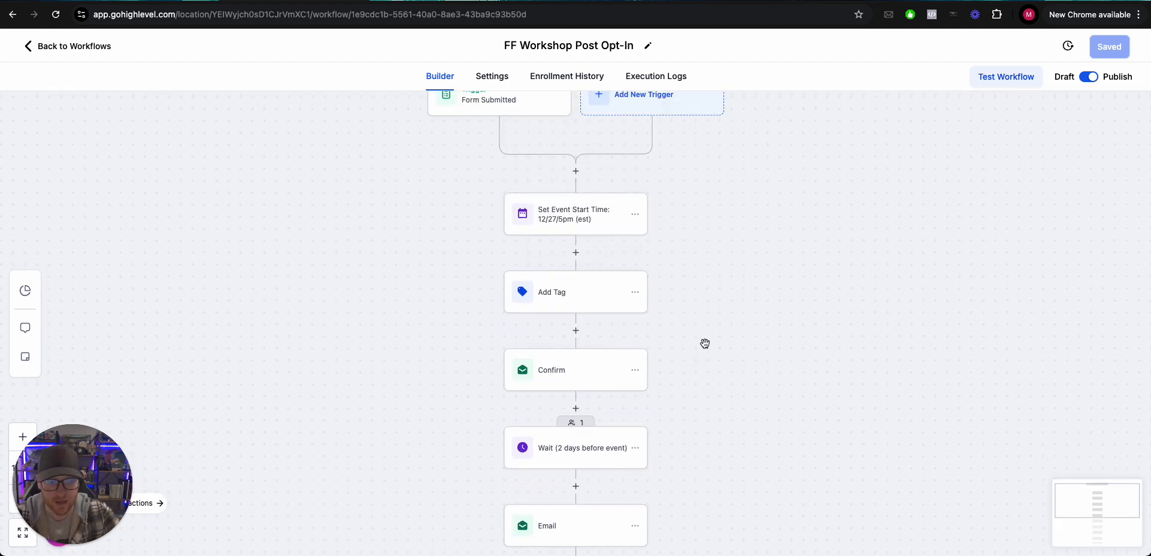
scroll(705, 343, up, 1)
scroll(704, 344, down, 2)
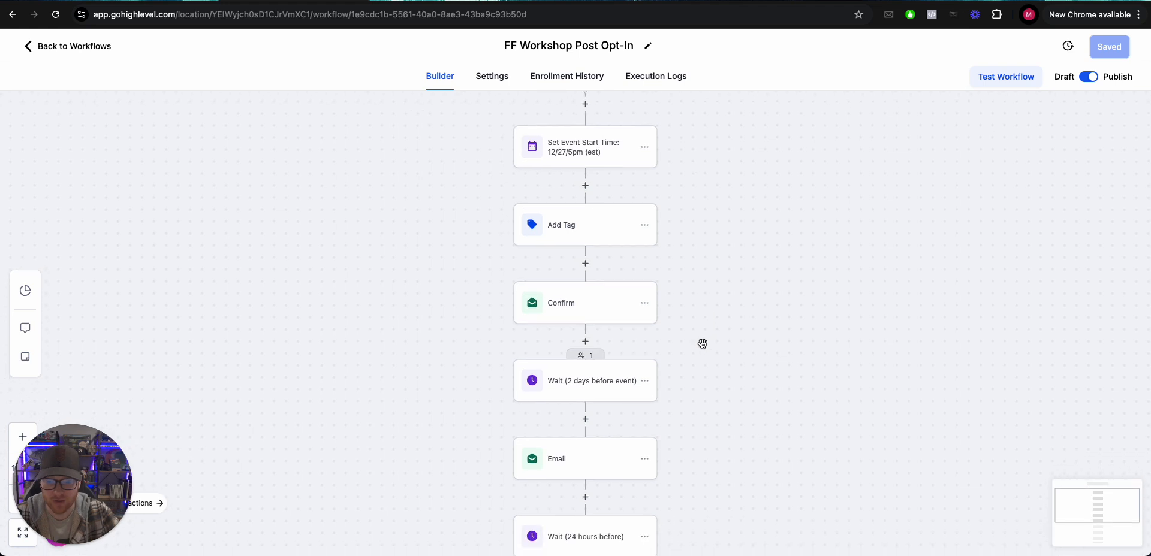
Review which tags the Add Tag action assigns to the contact, leaving its settings as they are.
scroll(703, 344, down, 2)
click(590, 147)
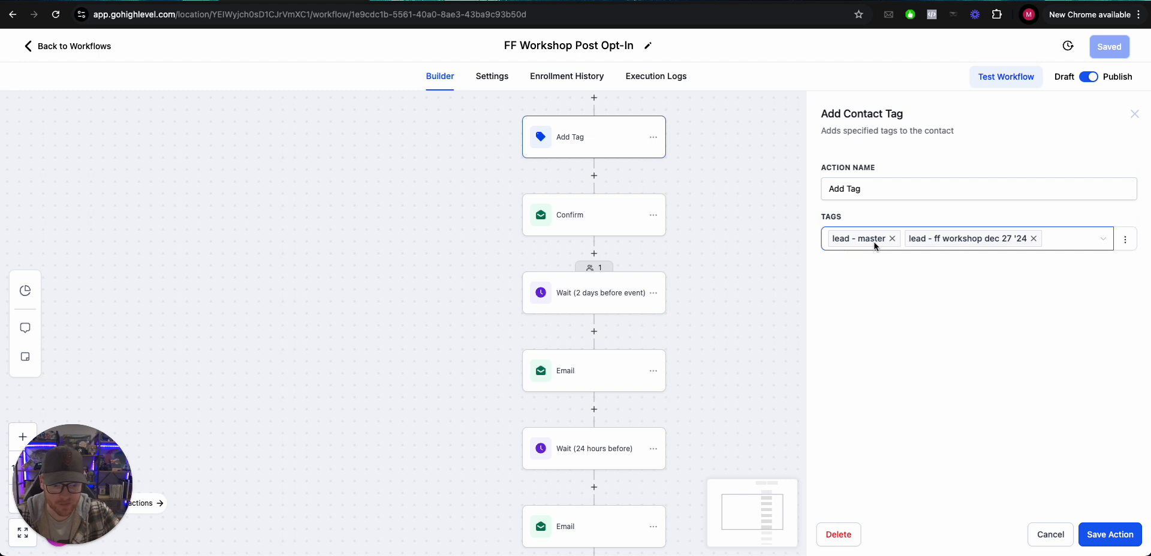
click(1050, 535)
Read through the Confirm email's sender, subject and message, including the workshop recap and Zoom details, and close it unchanged.
scroll(648, 299, down, 1)
click(590, 210)
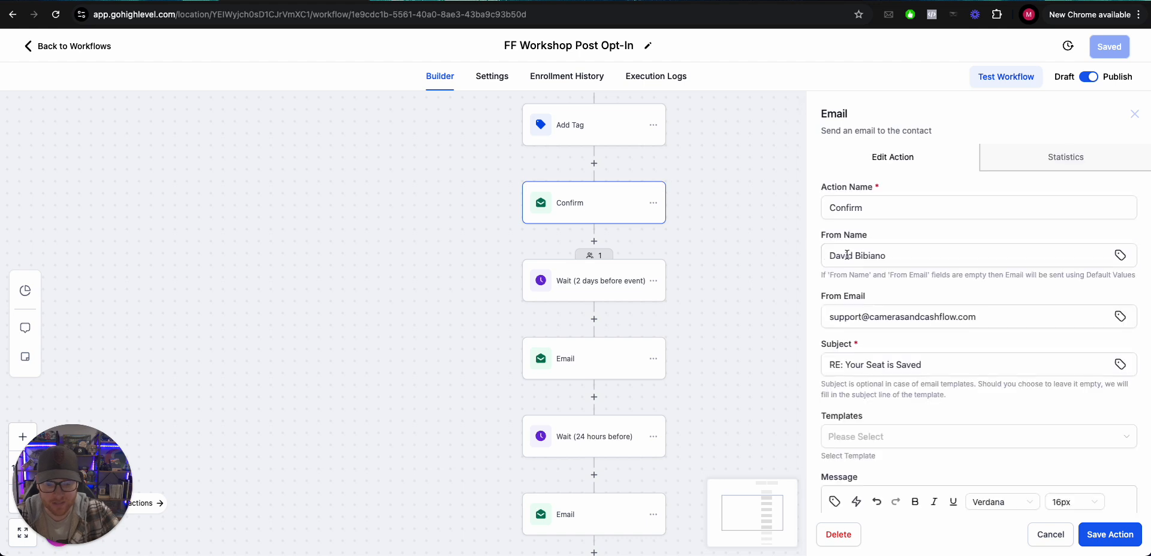
scroll(902, 297, down, 3)
scroll(902, 297, down, 2)
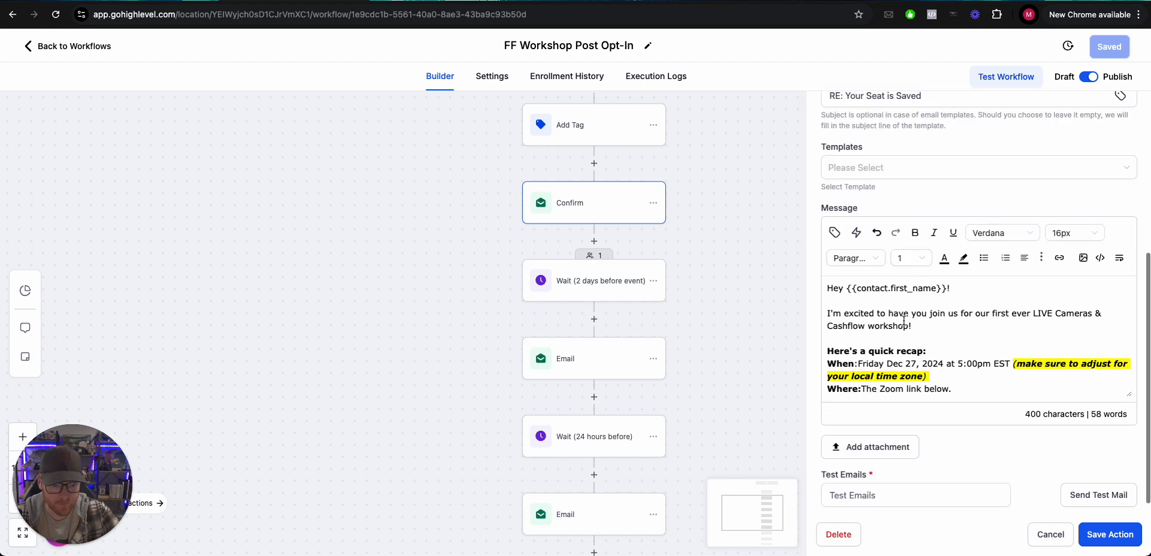
scroll(876, 311, down, 1)
scroll(948, 318, down, 1)
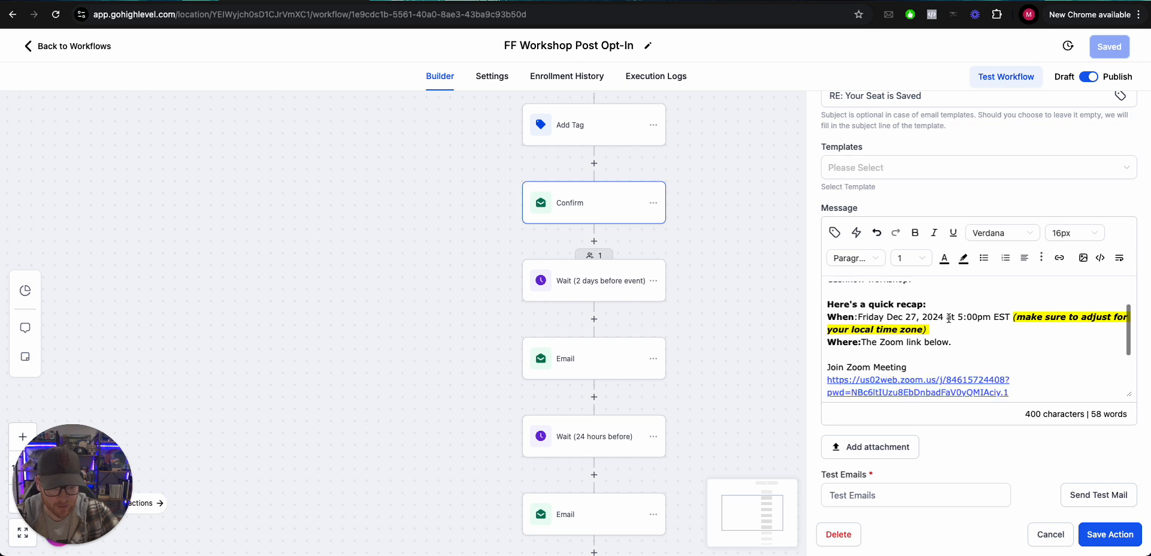
drag(828, 305, 976, 342)
click(976, 341)
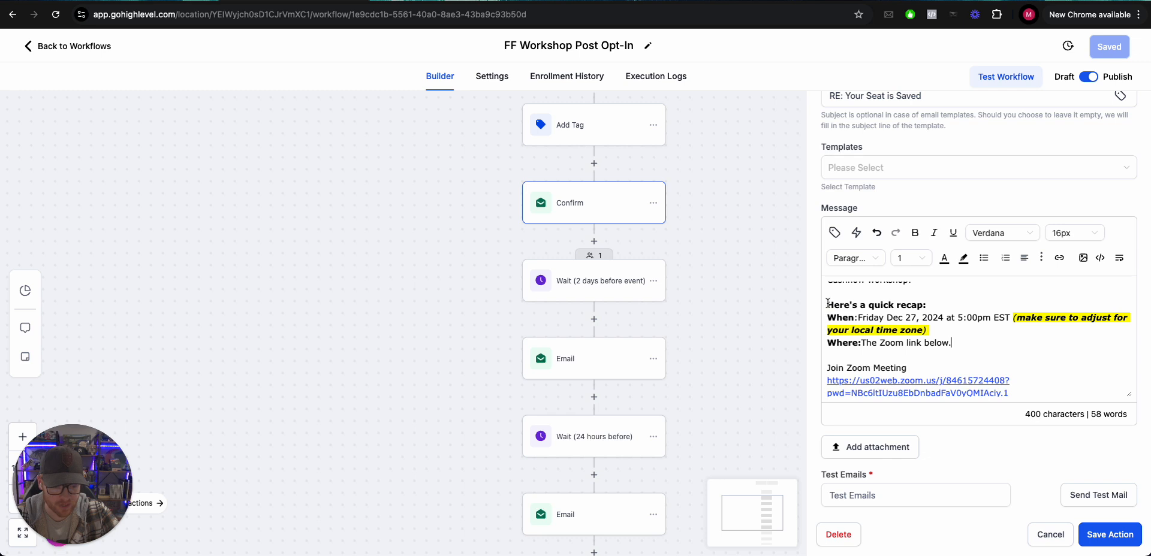
scroll(972, 346, down, 2)
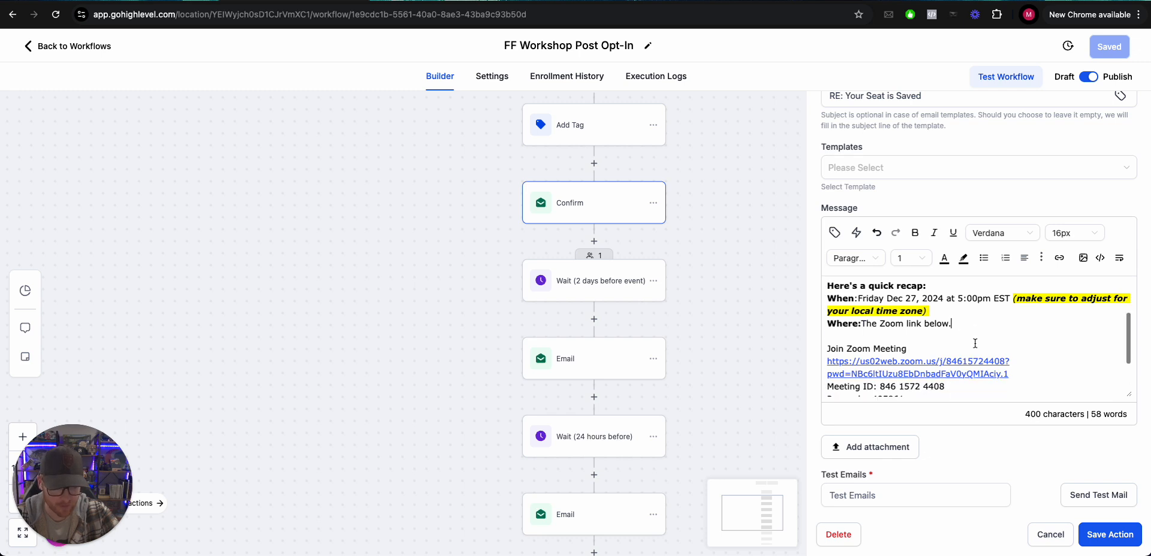
scroll(860, 310, down, 3)
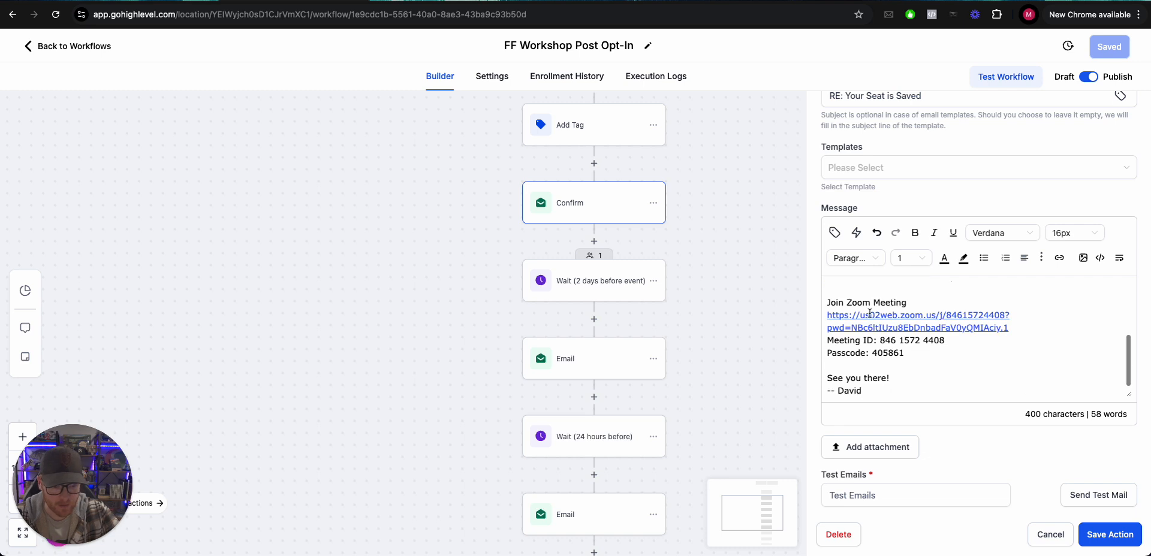
scroll(629, 282, down, 1)
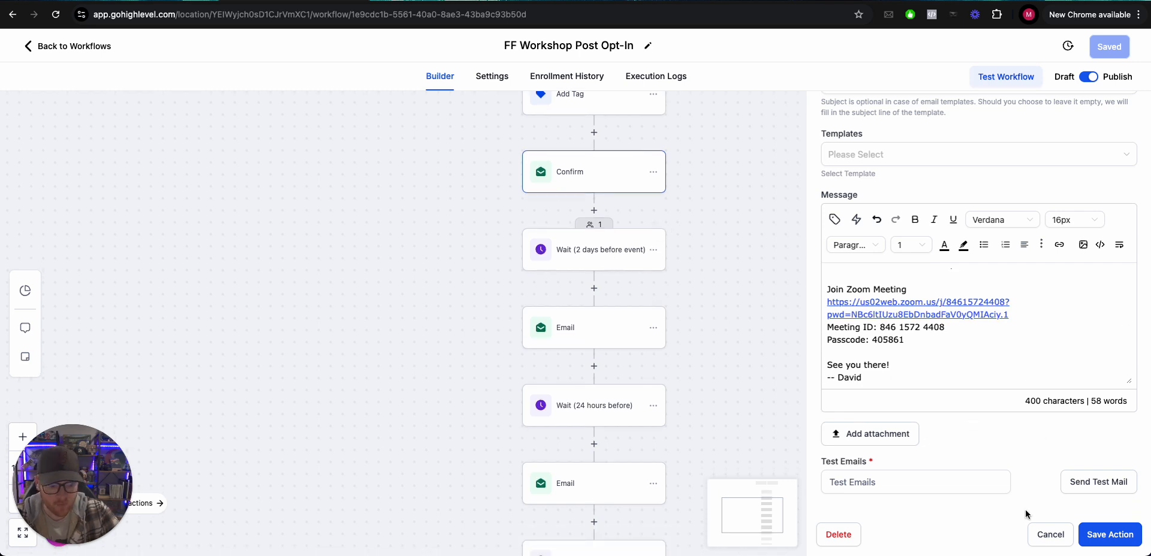
click(1049, 535)
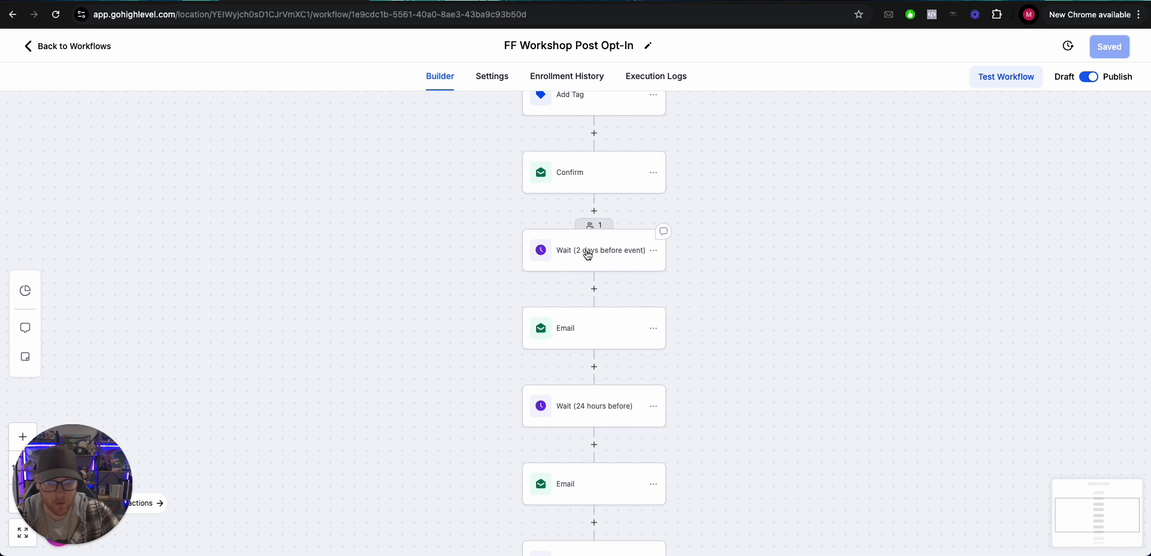
Try a new Wait action between the Confirm email and the 2-day wait, and discard it.
click(587, 255)
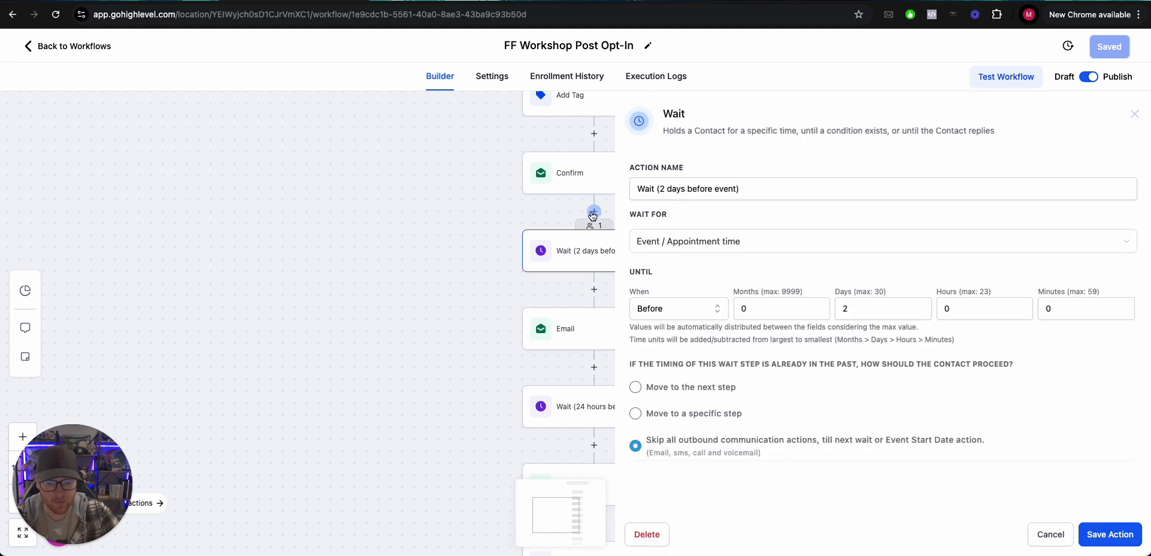
click(592, 215)
text(wait)
click(858, 255)
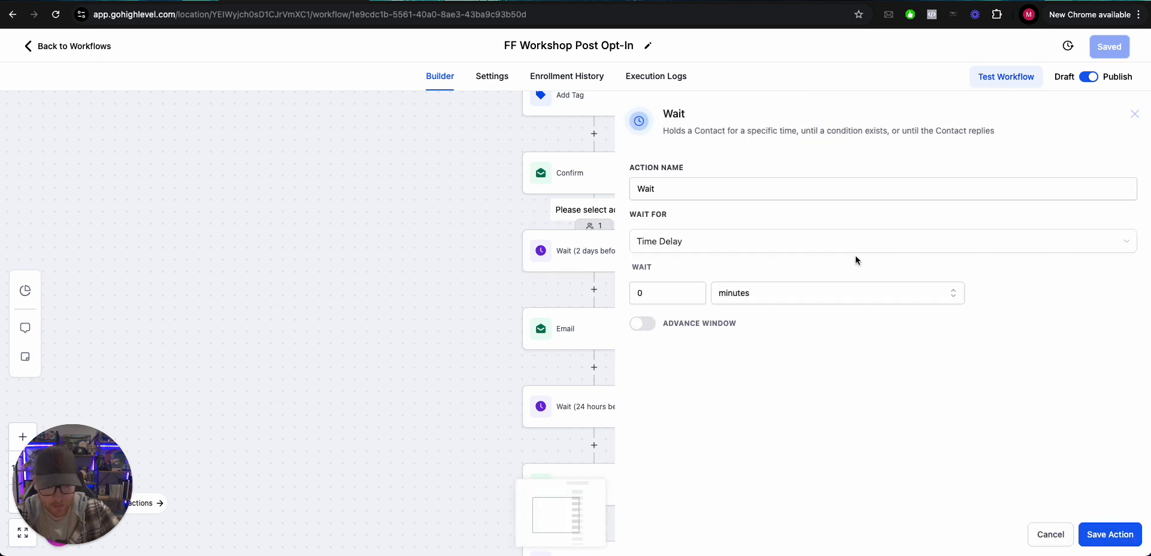
click(1051, 535)
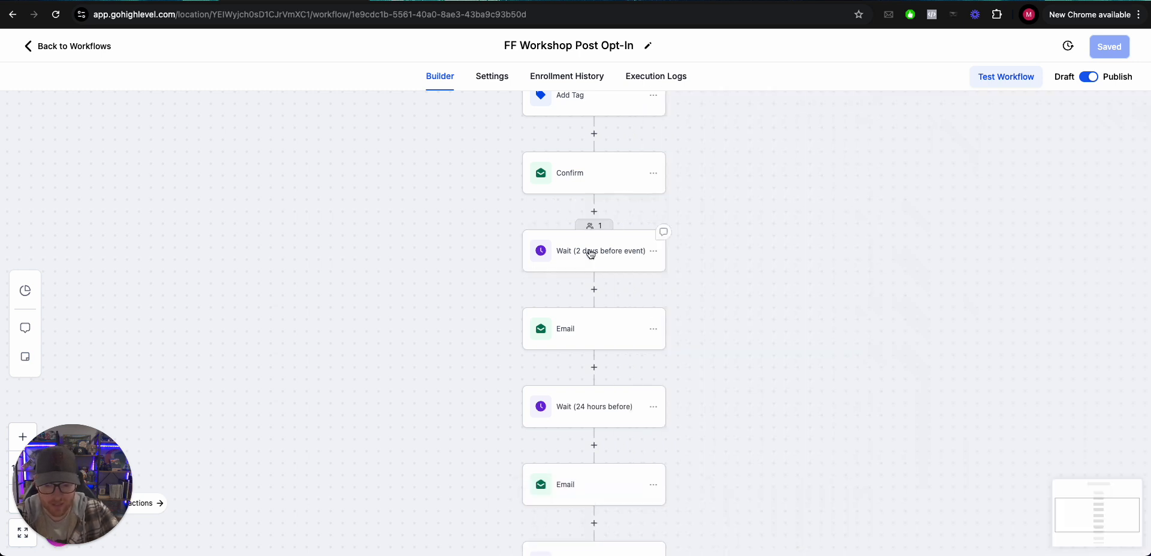
Review the wait types available for the Wait (2 days before event) action, leaving it unchanged.
click(587, 253)
click(710, 244)
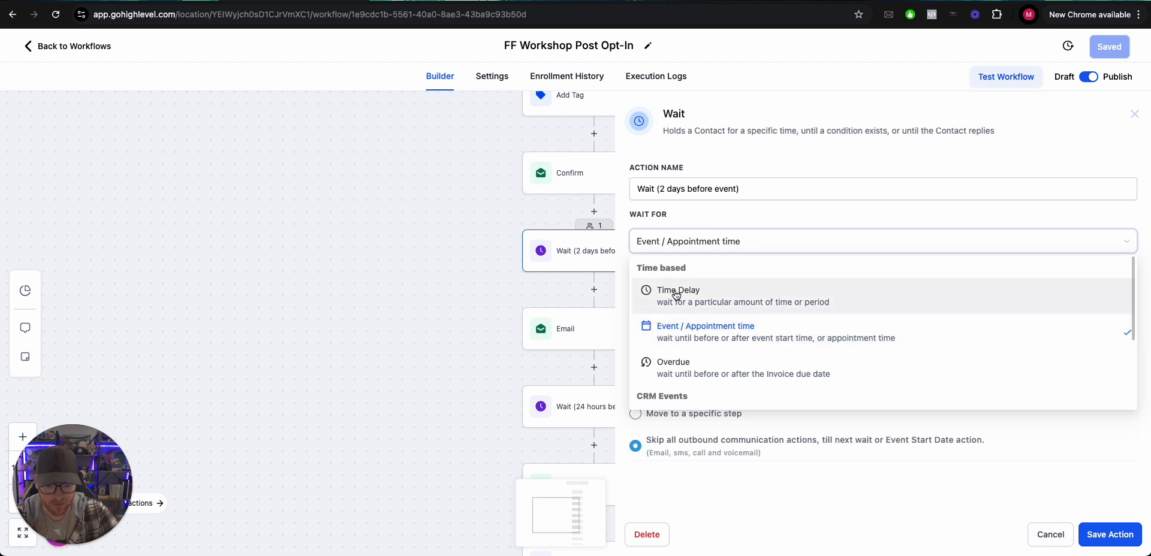
click(1049, 535)
Examine the 2-day wait's timing before the event and its handling of contacts whose wait time has passed, and close it unchanged.
scroll(585, 276, up, 5)
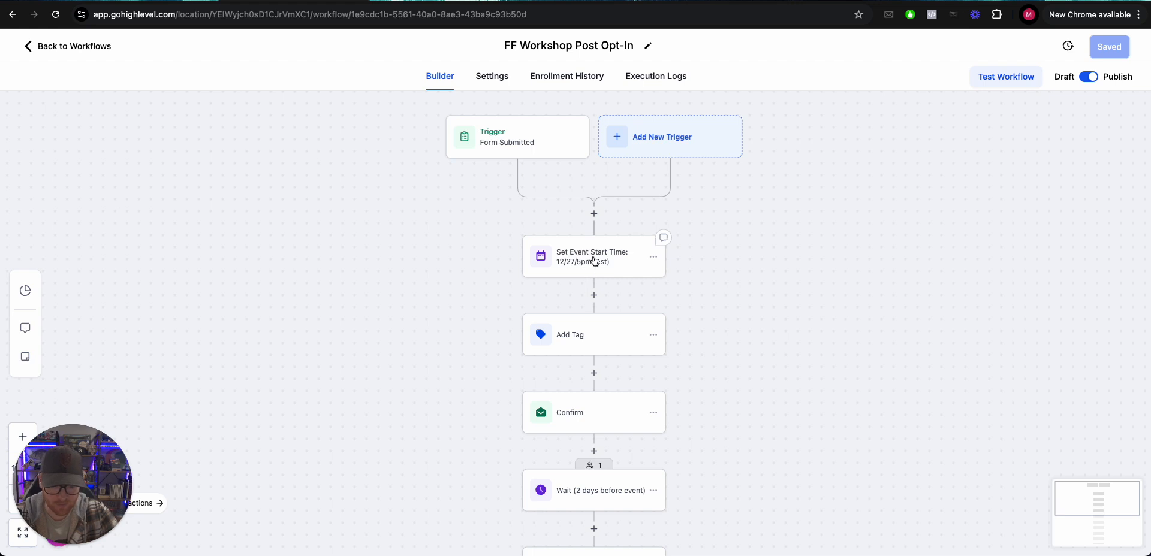
scroll(591, 264, down, 5)
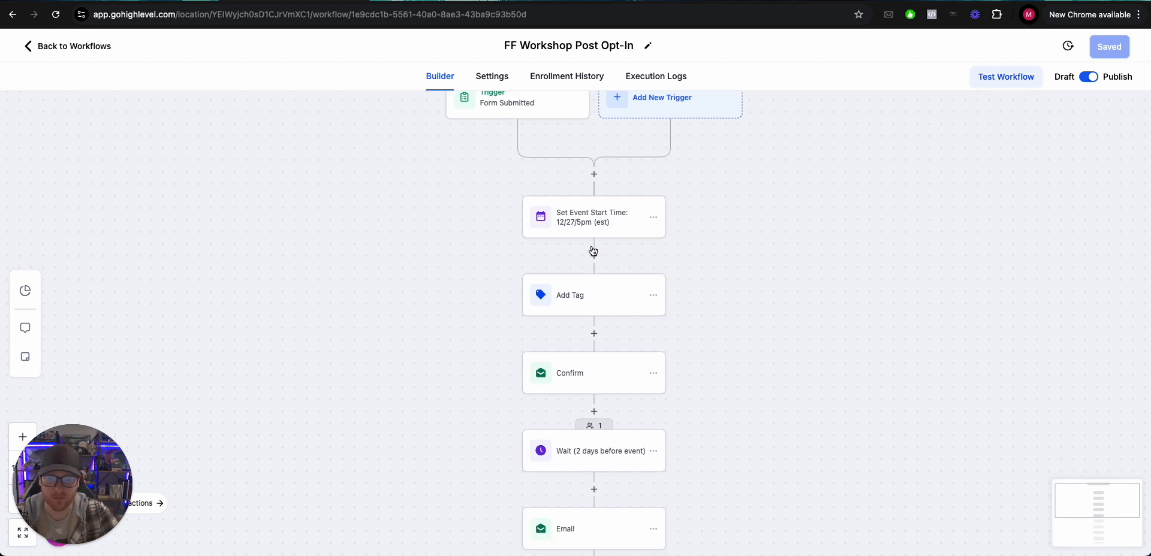
scroll(600, 227, down, 2)
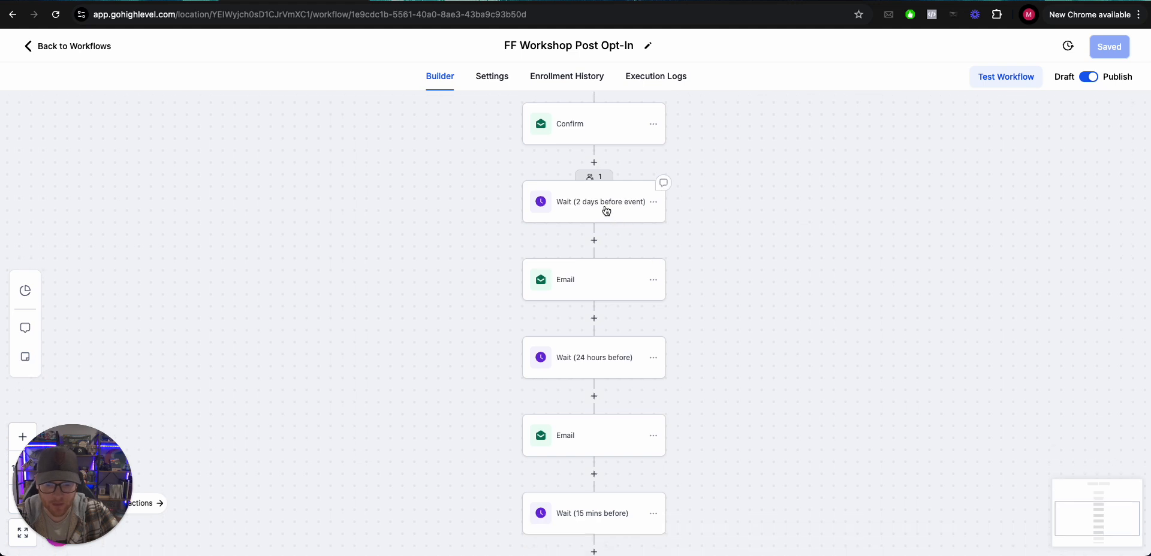
click(606, 210)
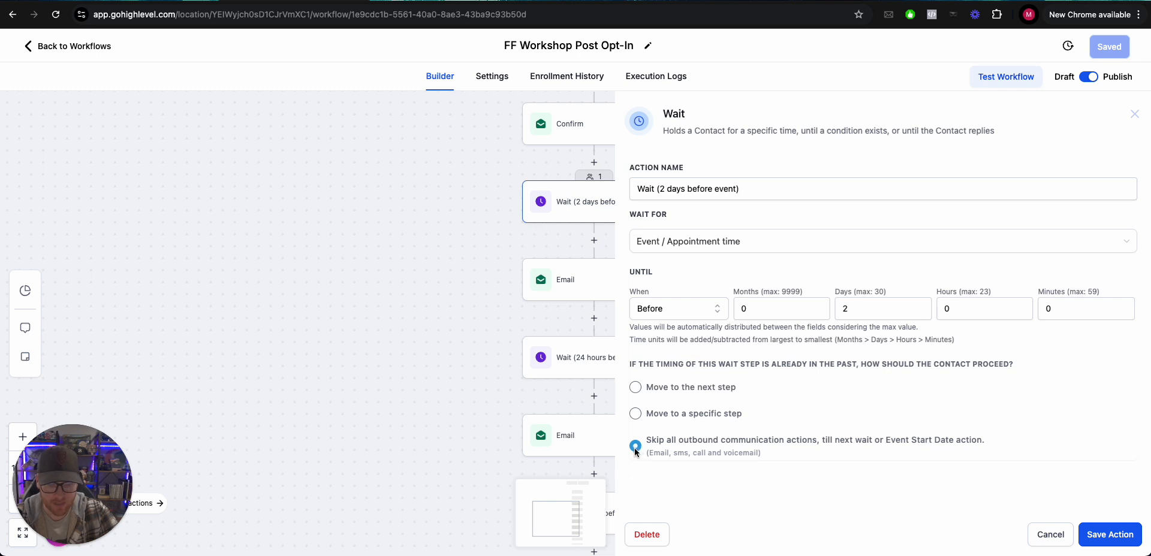
drag(643, 445, 723, 444)
click(699, 442)
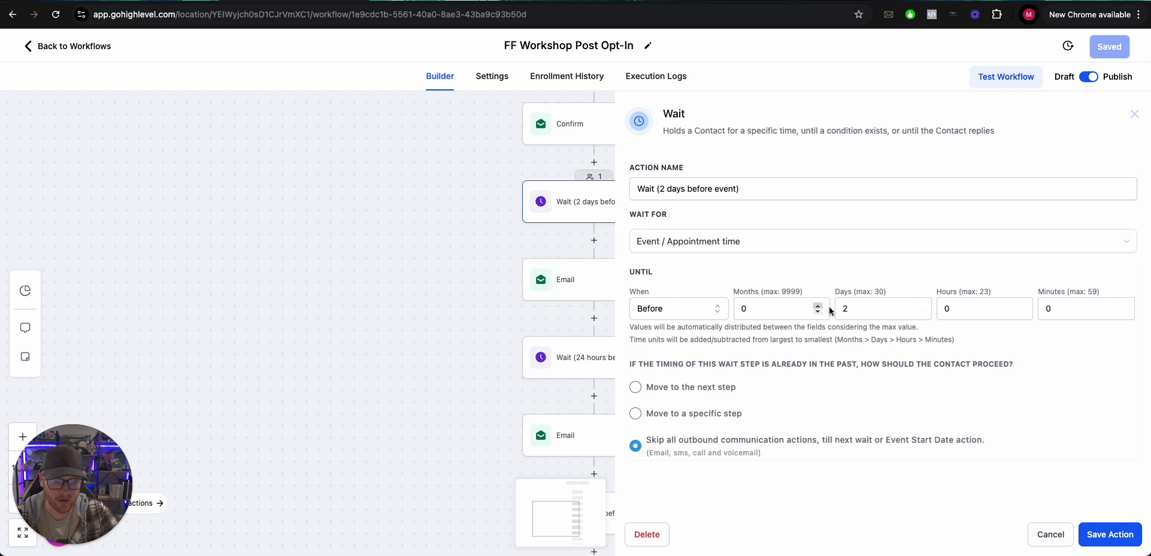
click(1049, 539)
Look over the sequence of waits and emails, and read the message of the reminder email following the 2-day wait without changing it.
scroll(631, 167, up, 3)
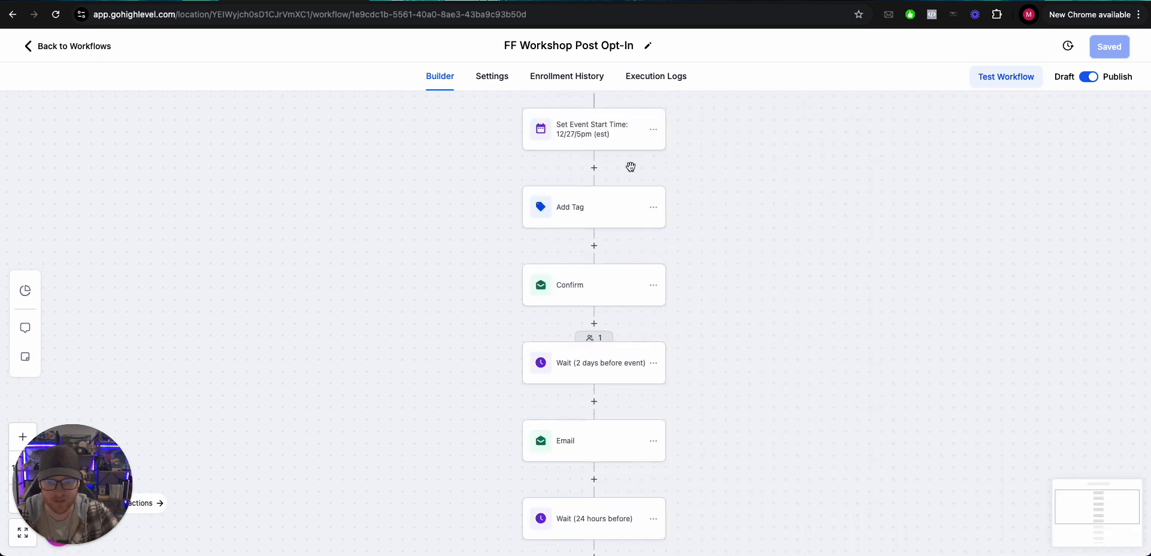
scroll(600, 213, down, 4)
scroll(602, 217, down, 2)
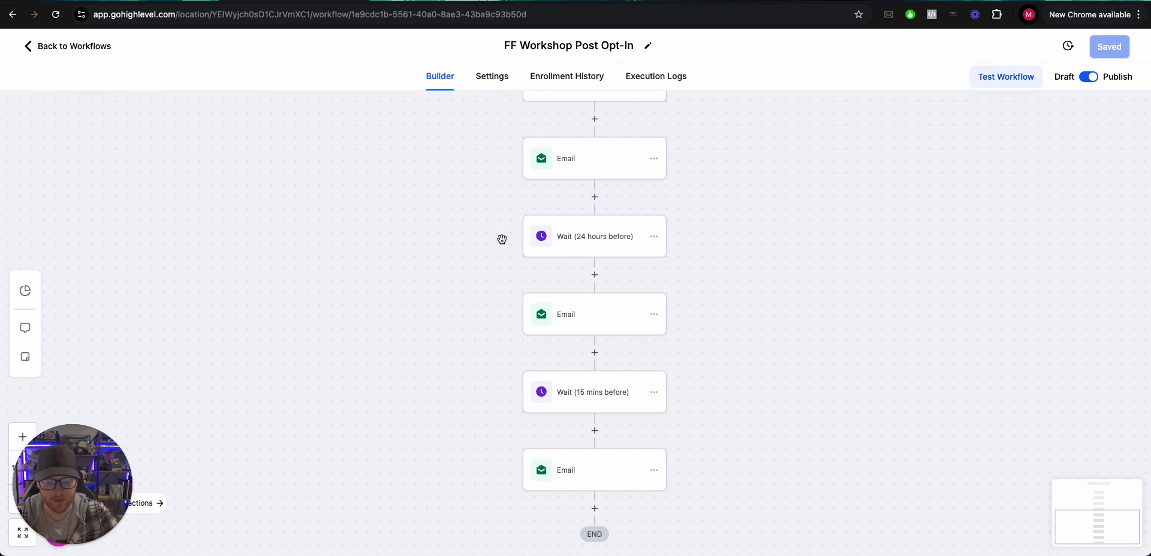
scroll(600, 312, down, 1)
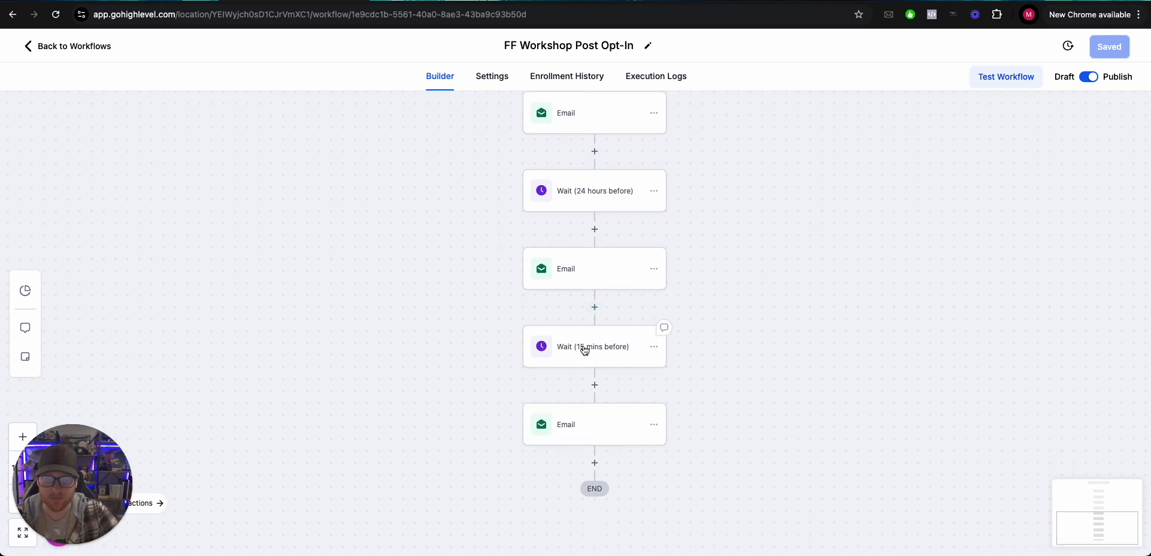
scroll(584, 350, up, 4)
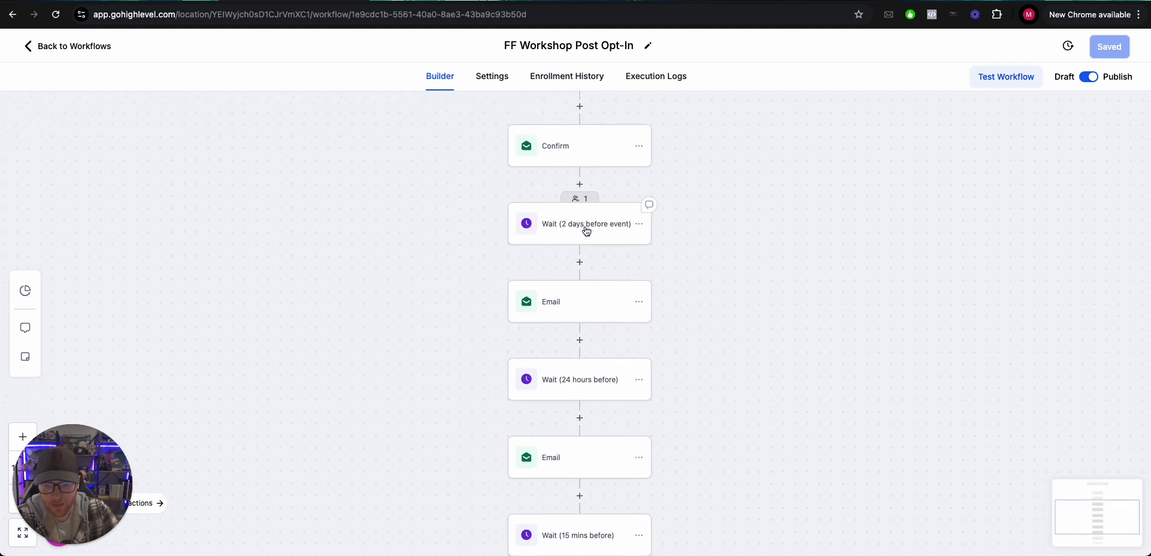
scroll(585, 234, down, 1)
click(572, 270)
scroll(845, 204, down, 5)
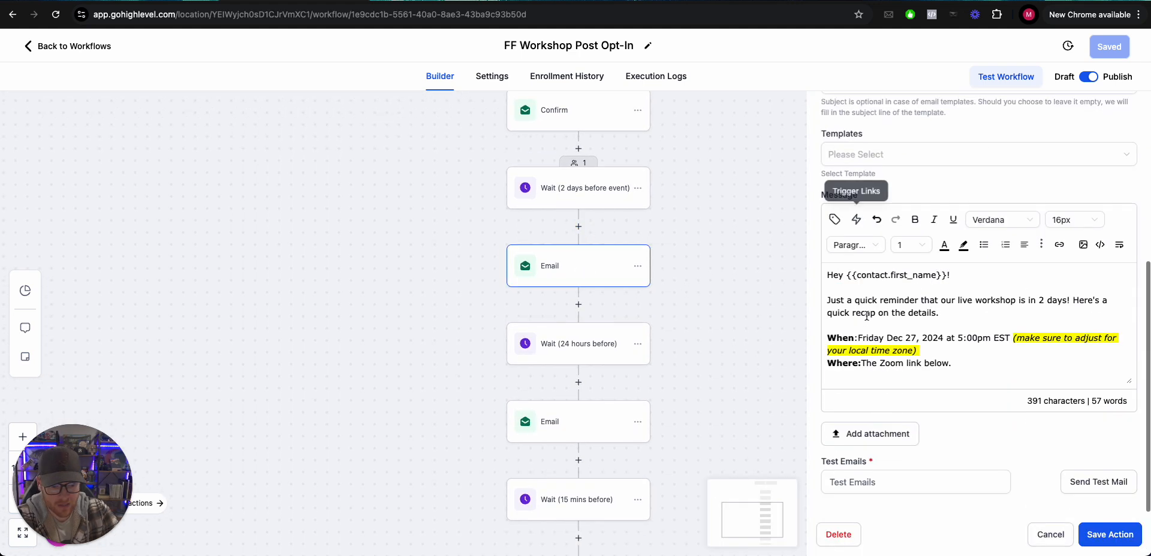
scroll(927, 300, down, 3)
scroll(927, 299, up, 3)
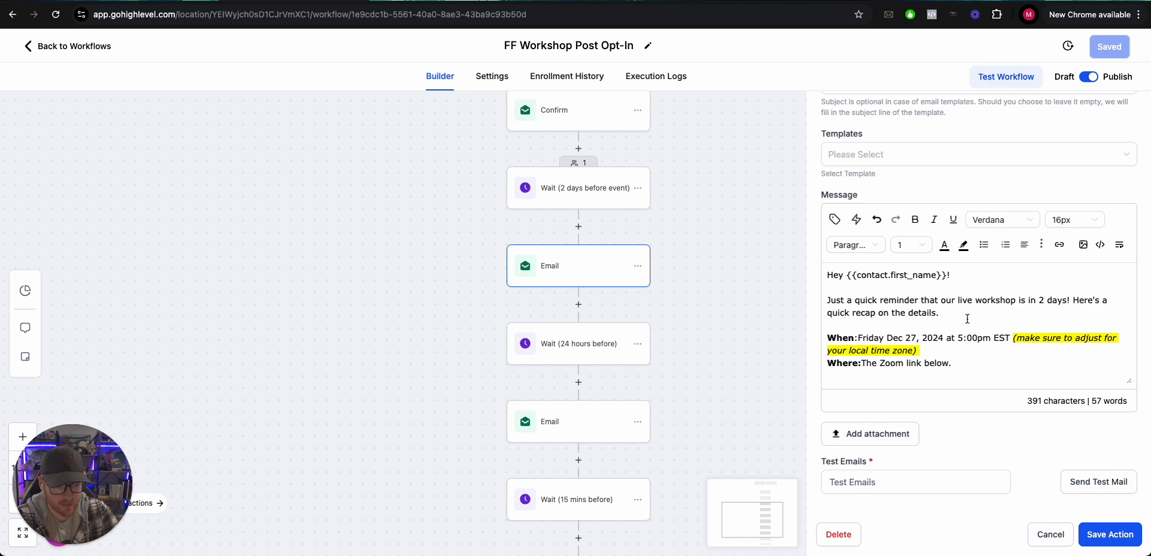
scroll(947, 311, down, 2)
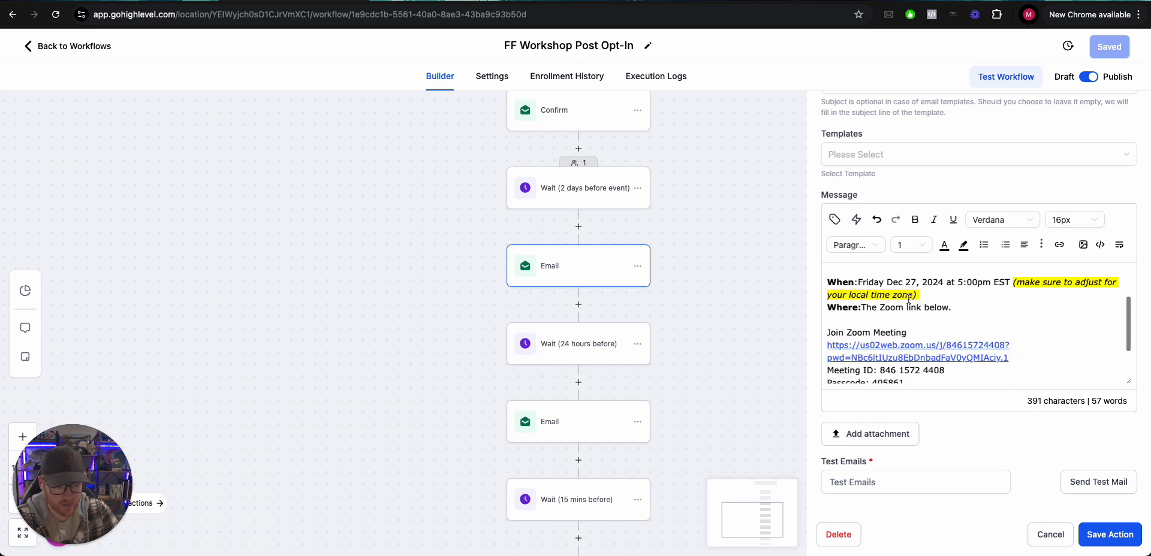
click(1047, 535)
Review the Wait (24 hours before) action's wait type, timing and past-timing option, and close it unchanged.
scroll(582, 300, down, 2)
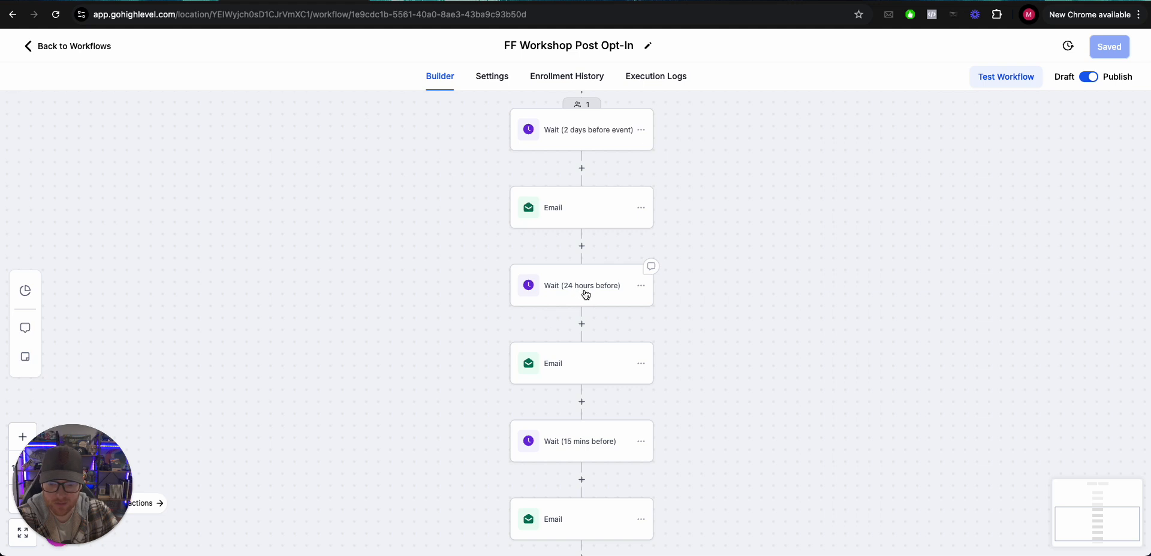
click(572, 291)
click(678, 241)
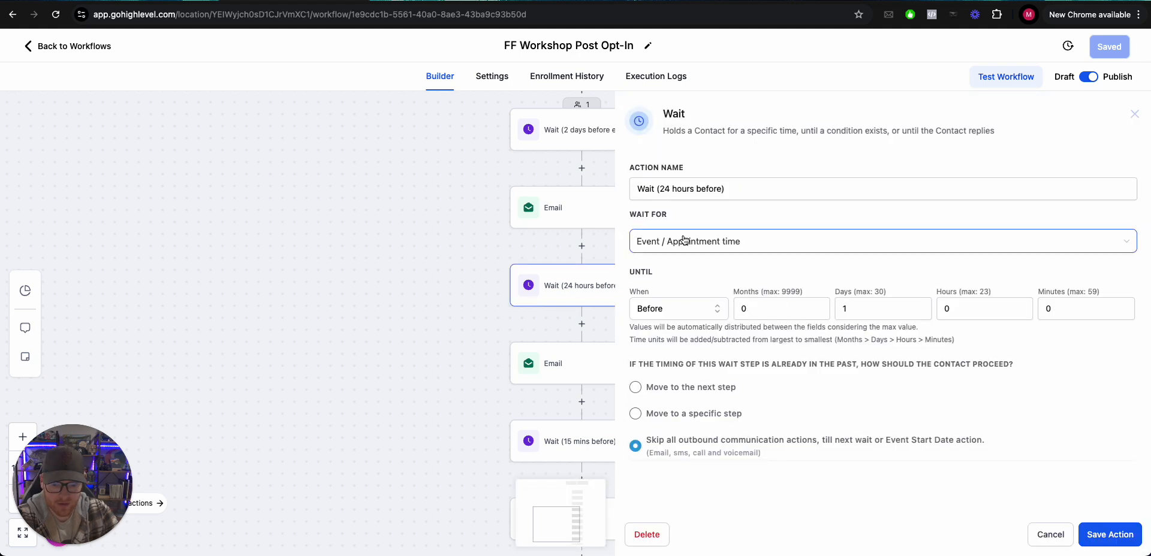
click(1051, 535)
click(565, 287)
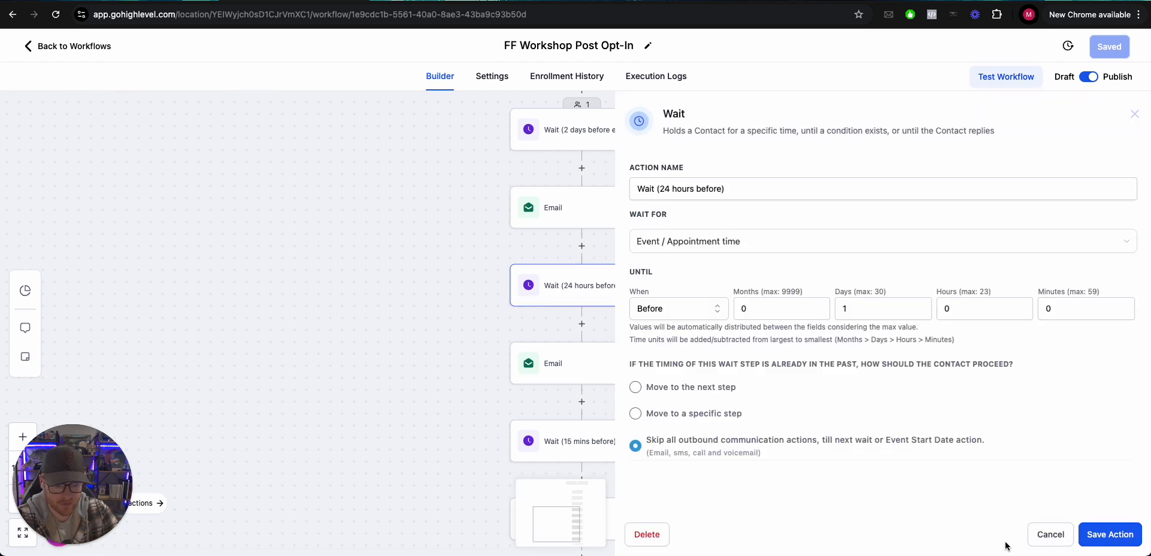
click(1049, 534)
Read the subject and message of the reminder email following the 24-hour wait, and close it unchanged.
scroll(595, 333, down, 2)
scroll(595, 334, down, 2)
click(588, 274)
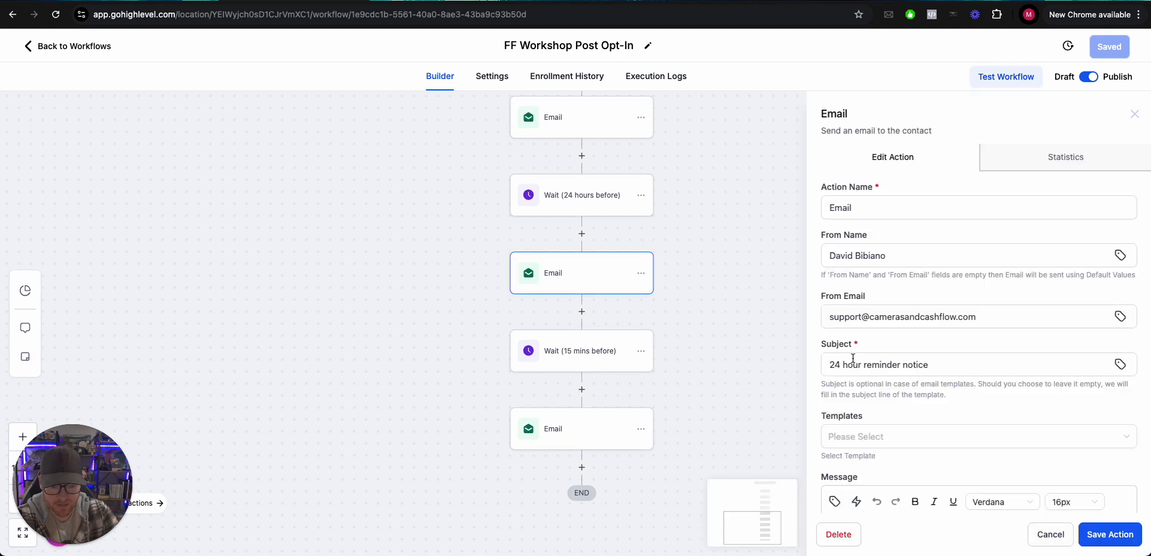
scroll(978, 330, down, 5)
scroll(643, 332, down, 2)
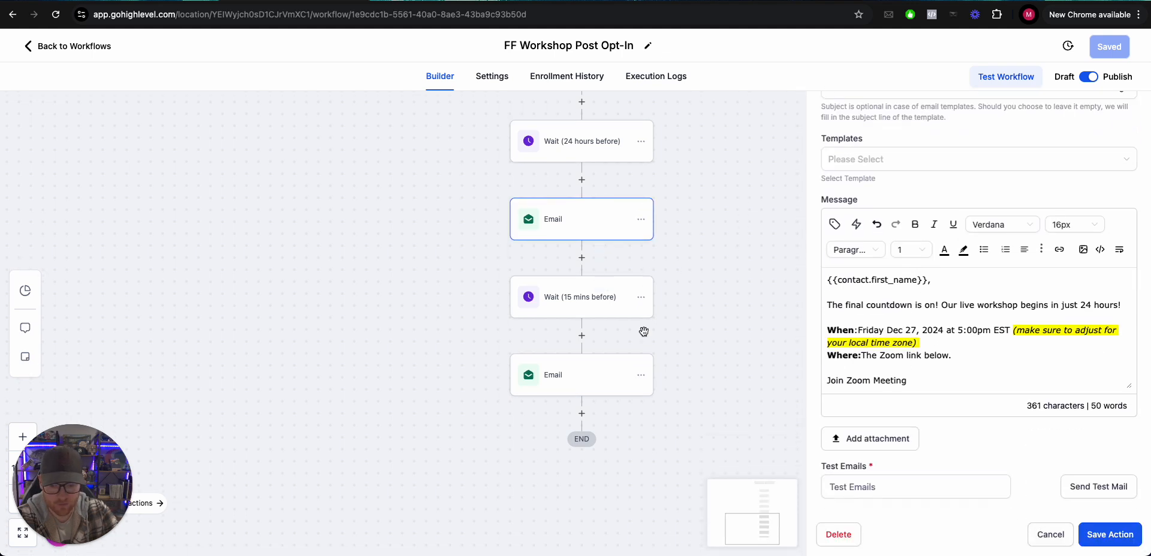
click(1038, 533)
Check the Wait (15 mins before) timing and read the final email's subject, message and Zoom details, leaving both unchanged.
click(579, 308)
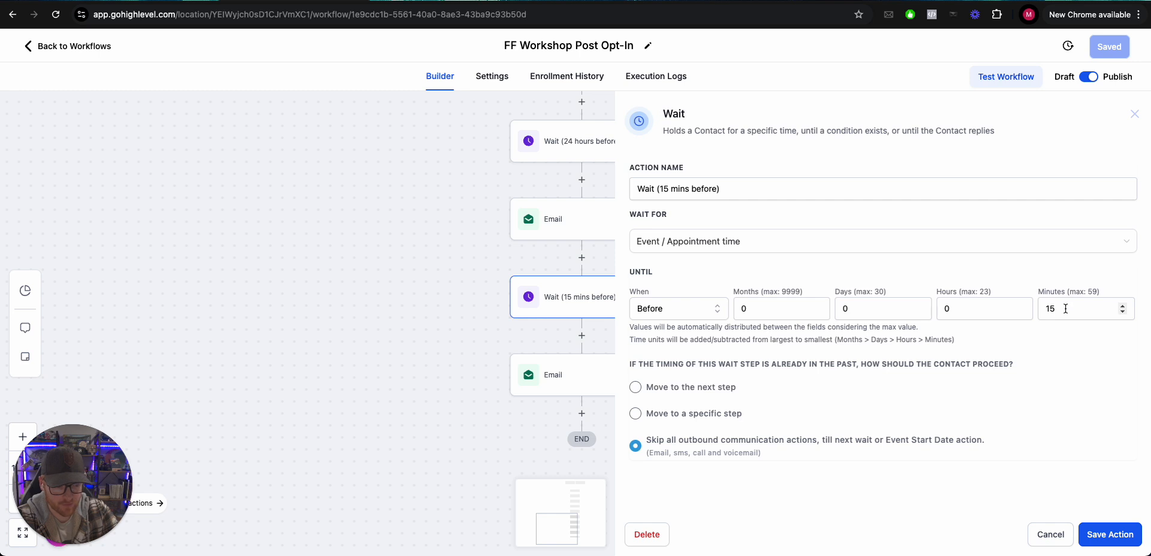
click(1059, 535)
click(584, 371)
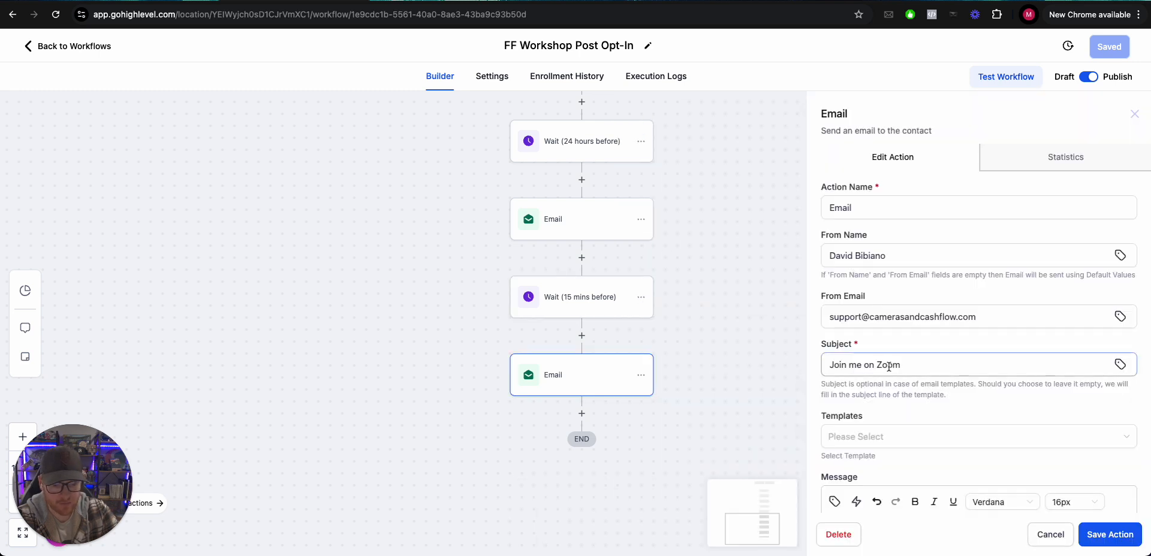
scroll(972, 431, down, 6)
scroll(971, 431, up, 2)
scroll(971, 430, down, 2)
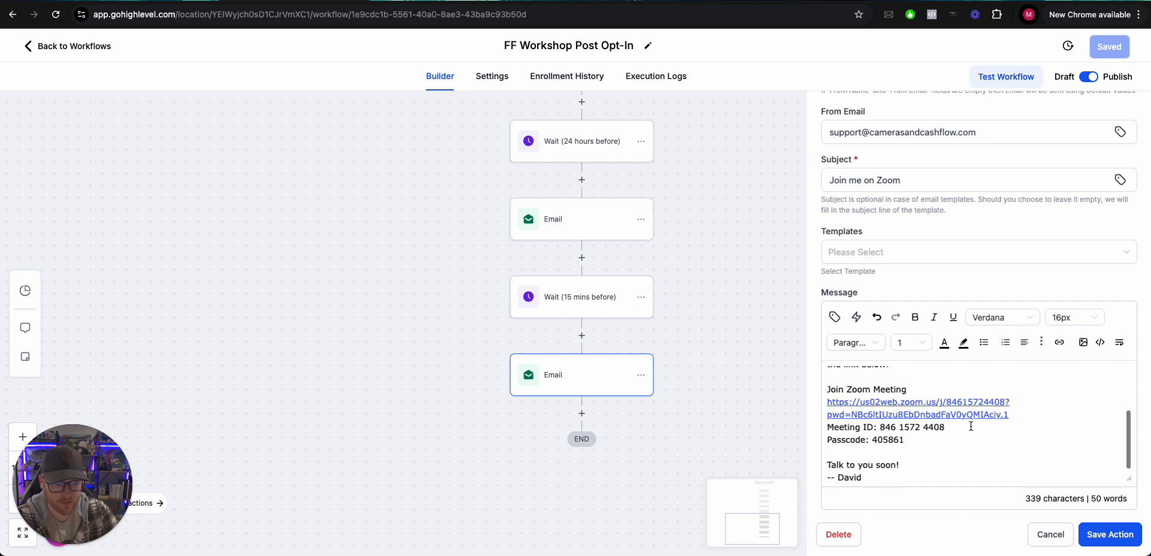
scroll(829, 402, down, 1)
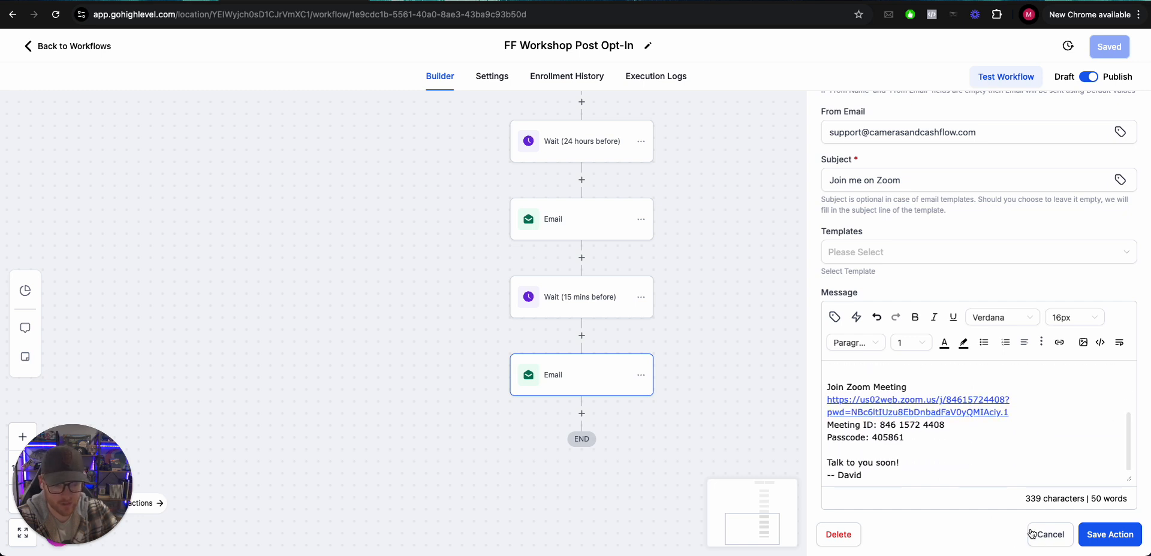
click(1032, 534)
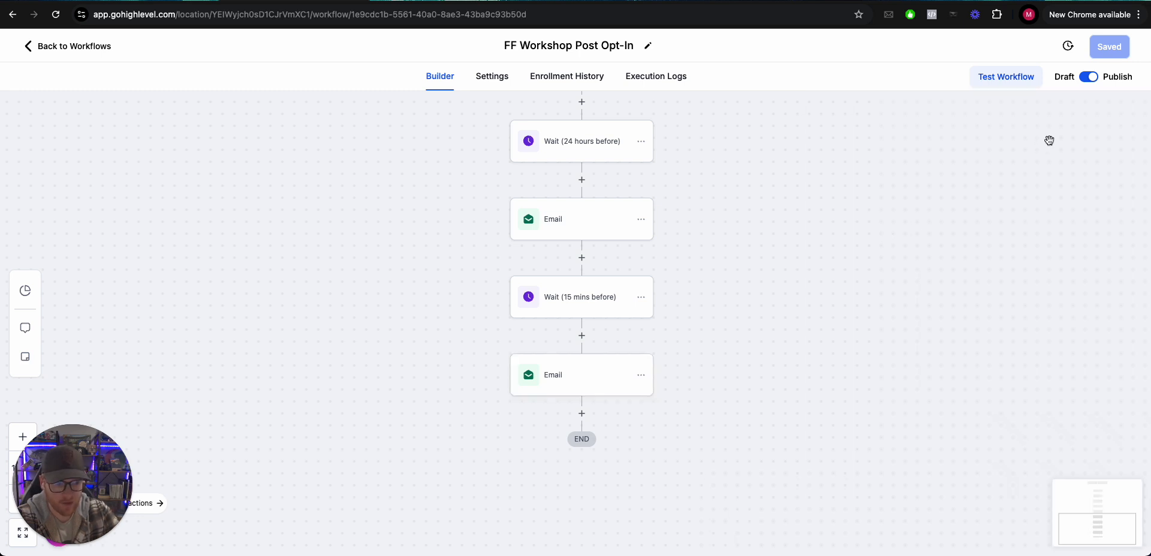
Leave the workflow builder and return to the workflow list in the C&C Lead Workflows folder.
click(87, 48)
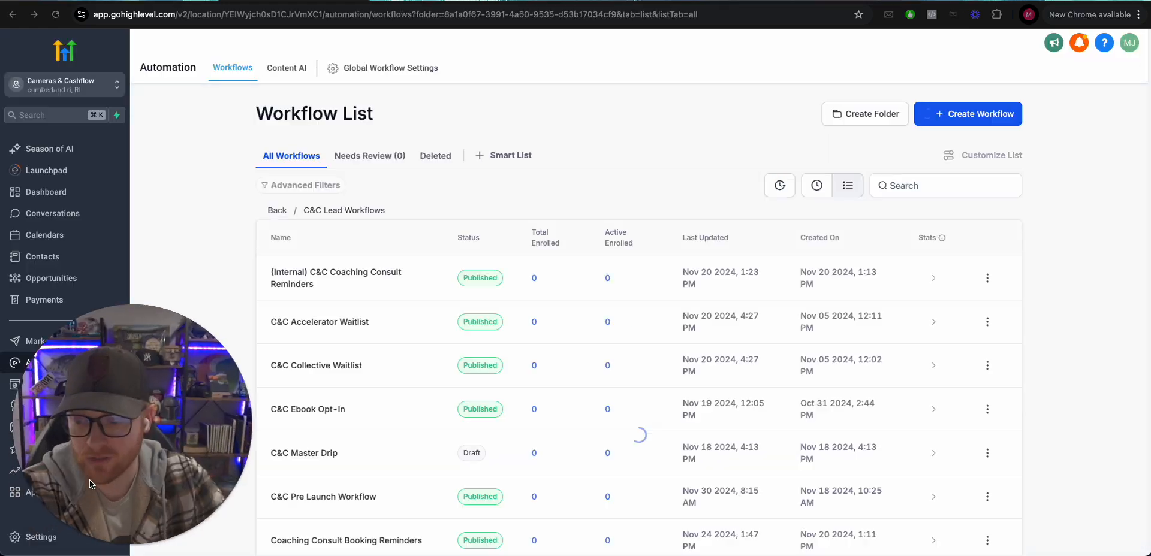
drag(89, 479, 532, 255)
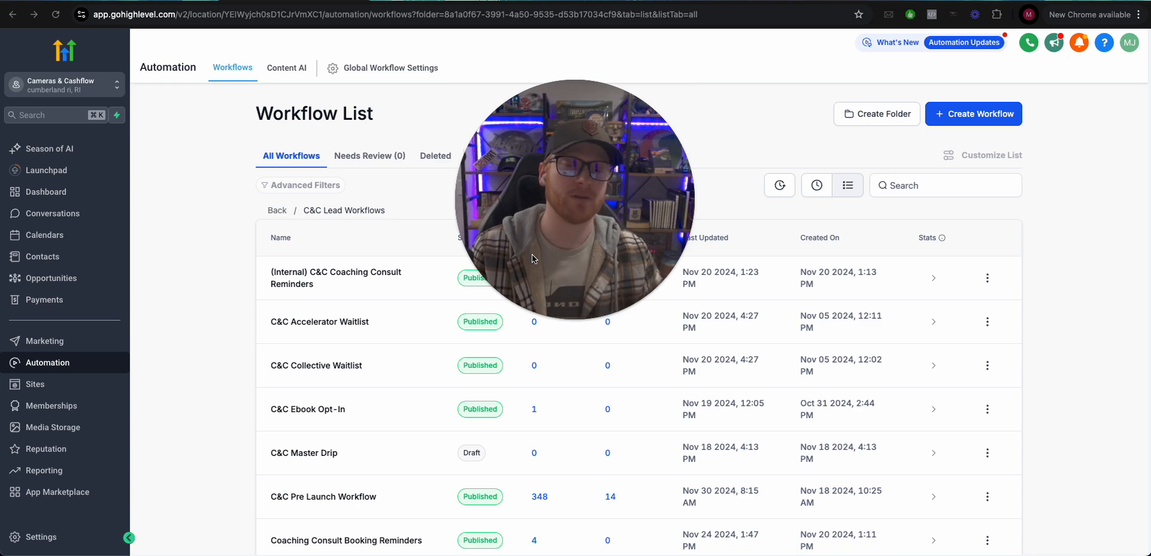